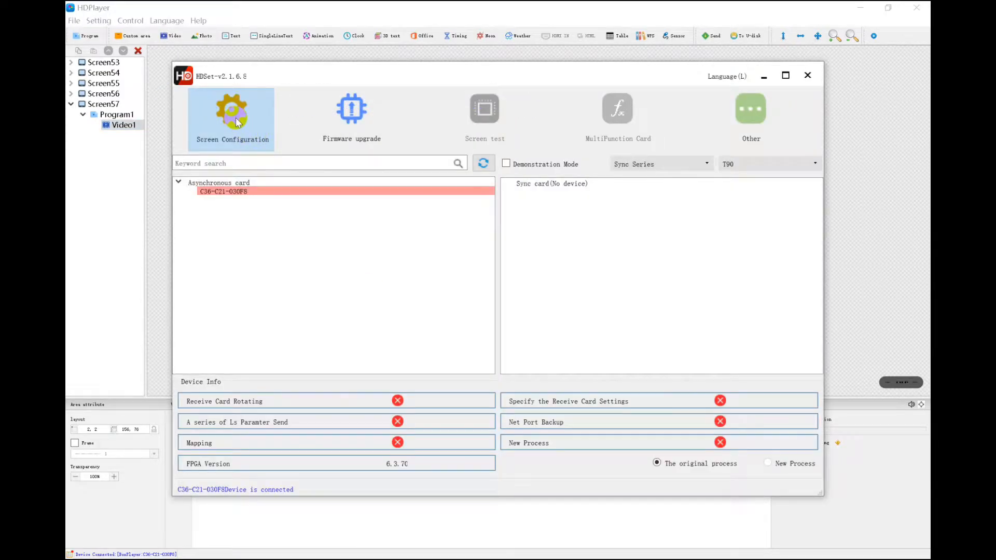
Step: Load R512S_LS99xx_V22.05.99.83.bin from the desktop as the receive card firmware file for the connected asynchronous card
{"action": "right_click", "coordinate": [249, 193]}
{"action": "left_click", "coordinate": [245, 196]}
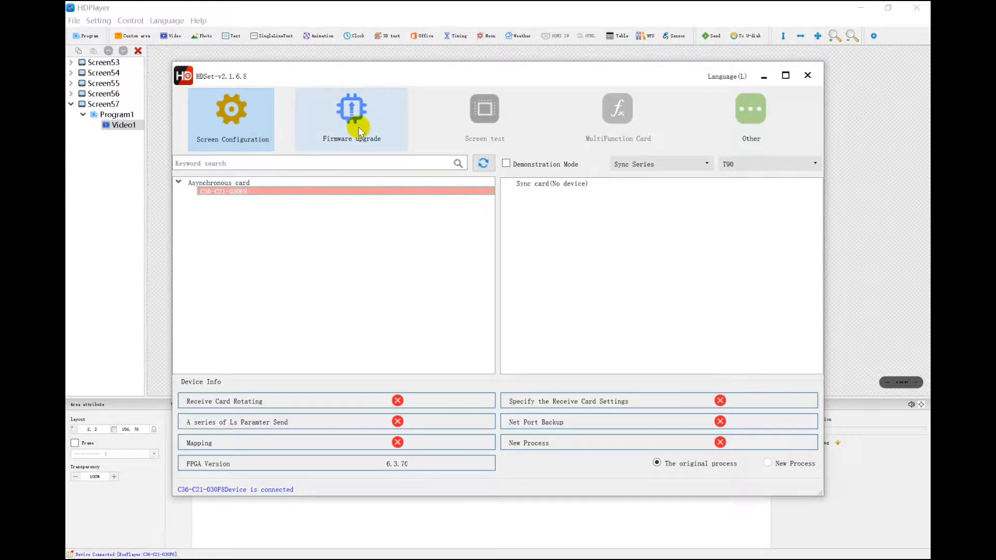
{"action": "left_click", "coordinate": [342, 112]}
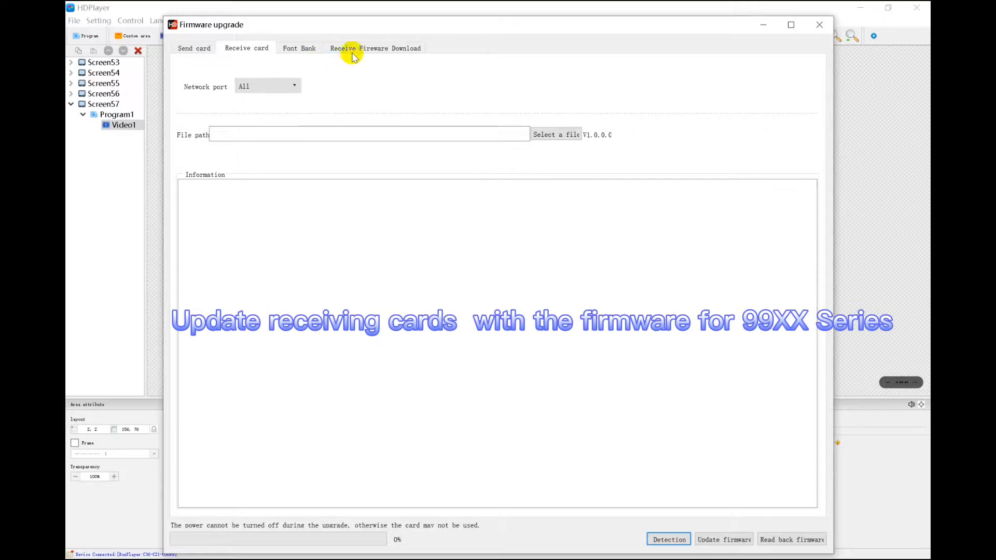
{"action": "left_click", "coordinate": [357, 50]}
{"action": "left_click", "coordinate": [262, 48]}
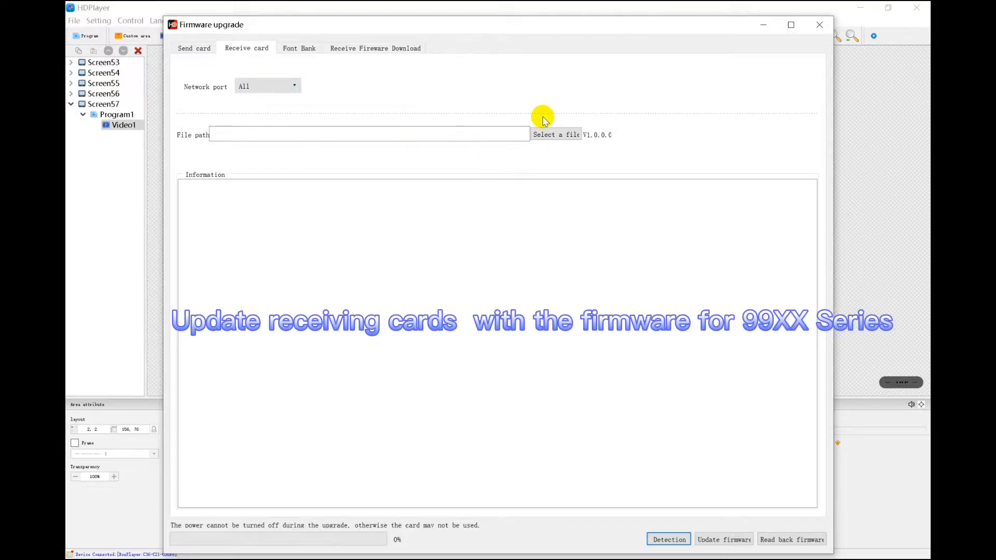
{"action": "left_click", "coordinate": [546, 135]}
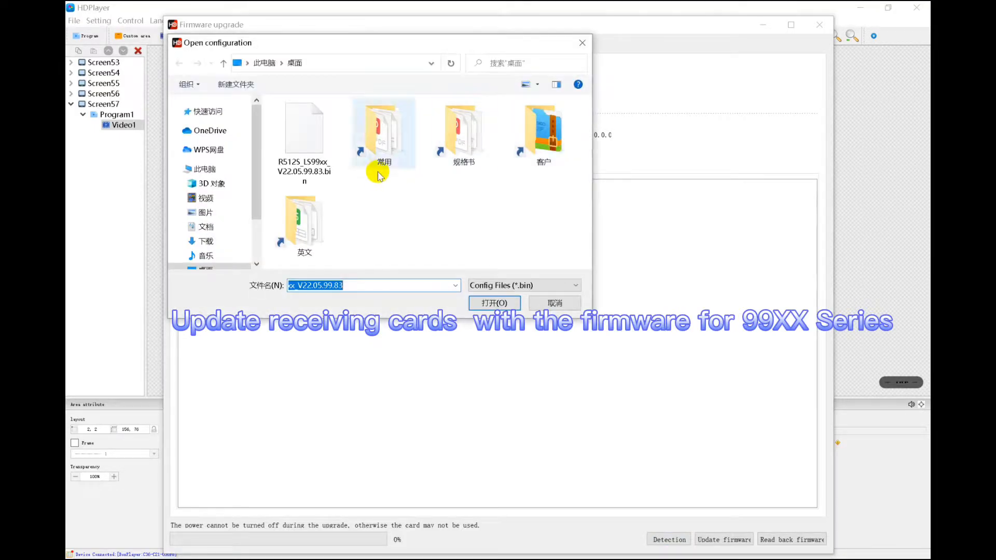
{"action": "left_click", "coordinate": [302, 152]}
{"action": "double_click", "coordinate": [302, 151]}
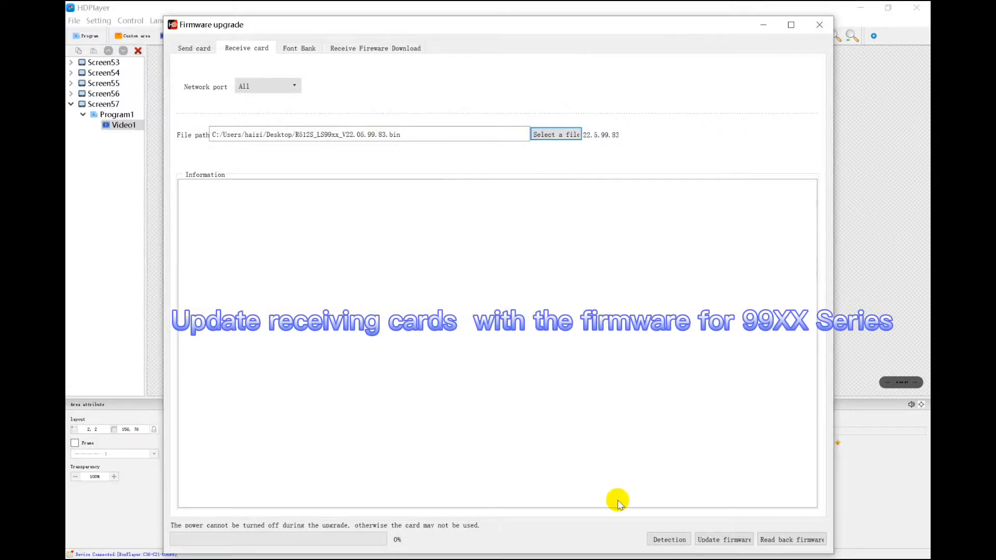
Step: Detect the receiving card, update its firmware with the loaded file, and check the version with another detection
{"action": "left_click", "coordinate": [669, 540]}
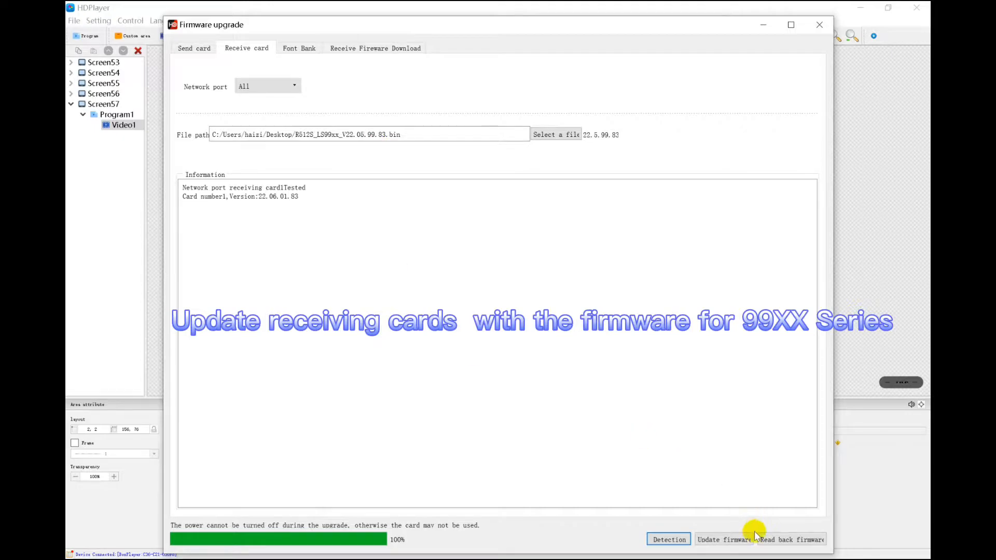
{"action": "left_click", "coordinate": [723, 541]}
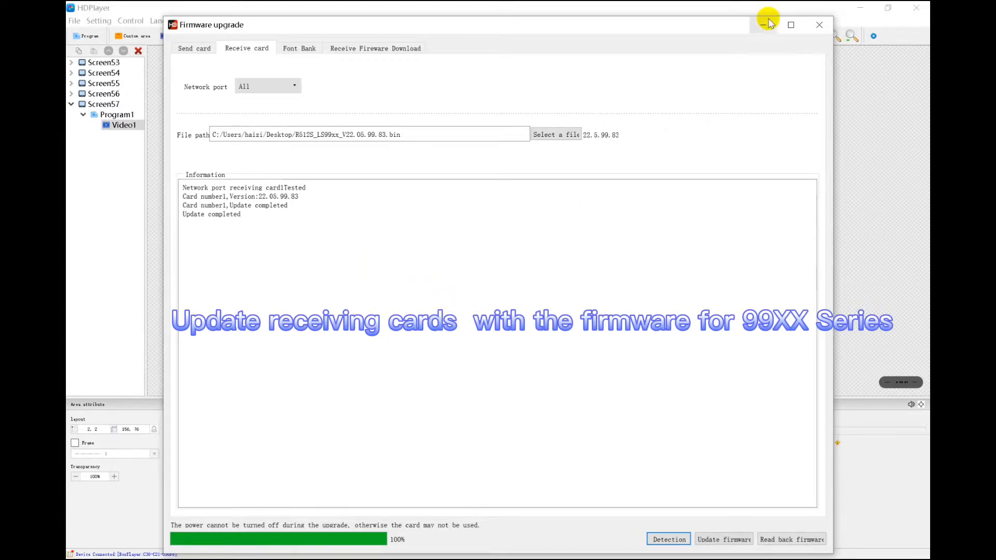
{"action": "left_click", "coordinate": [666, 540]}
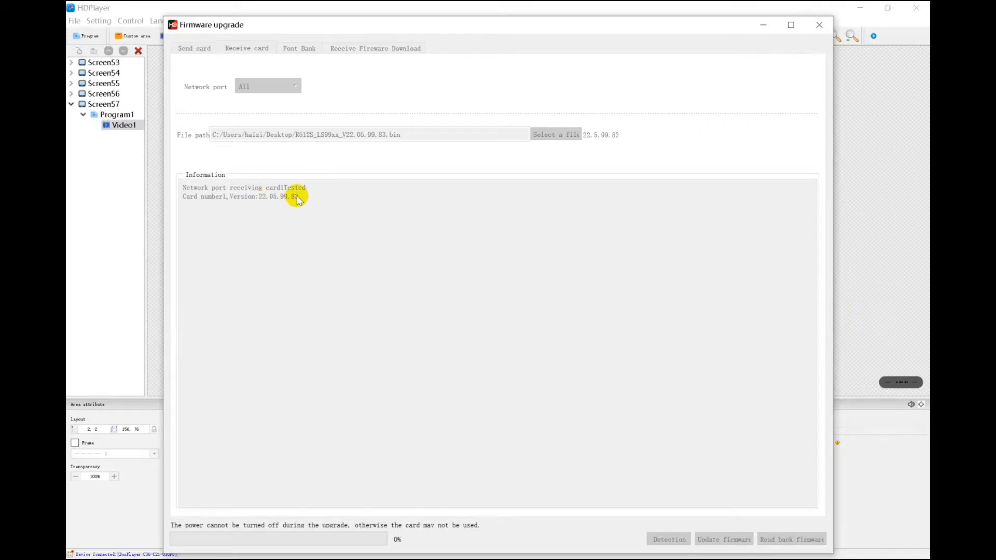
{"action": "left_click", "coordinate": [819, 24]}
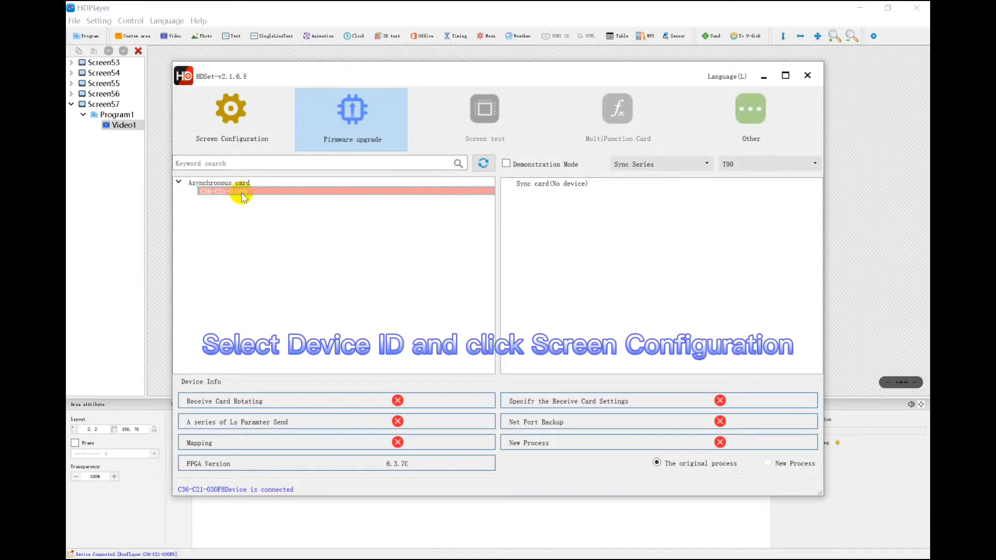
Step: Open the asynchronous card's screen configuration and detect the connected receiving cards
{"action": "left_click", "coordinate": [241, 111]}
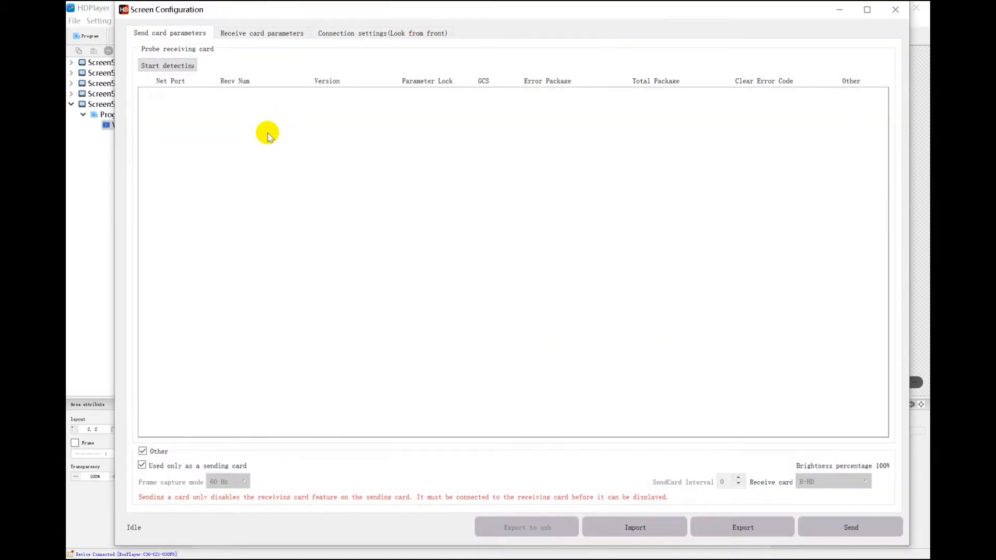
{"action": "left_click", "coordinate": [156, 65]}
{"action": "left_click", "coordinate": [329, 96]}
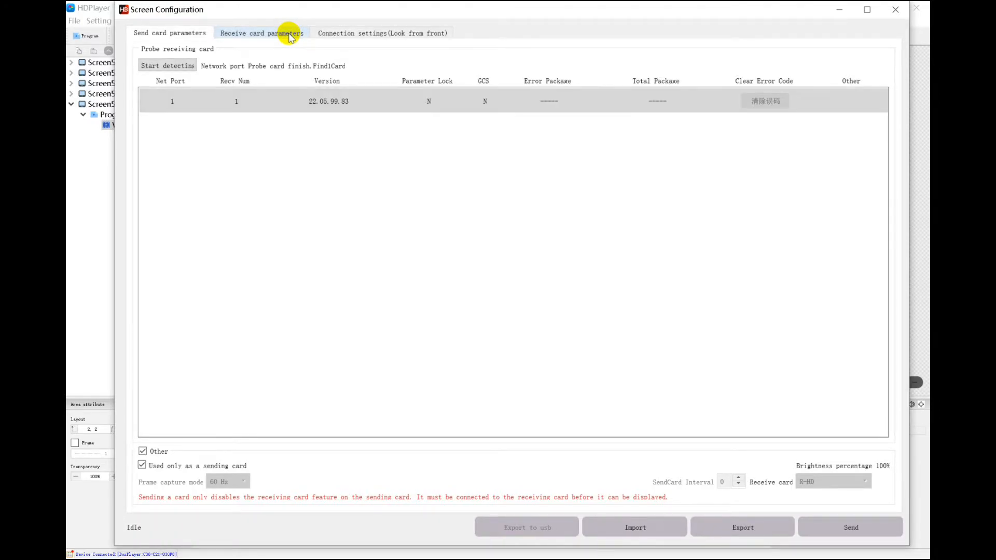
Step: Start the smart settings for the receive card parameters and set the module width to 160 pixels
{"action": "left_click", "coordinate": [289, 34]}
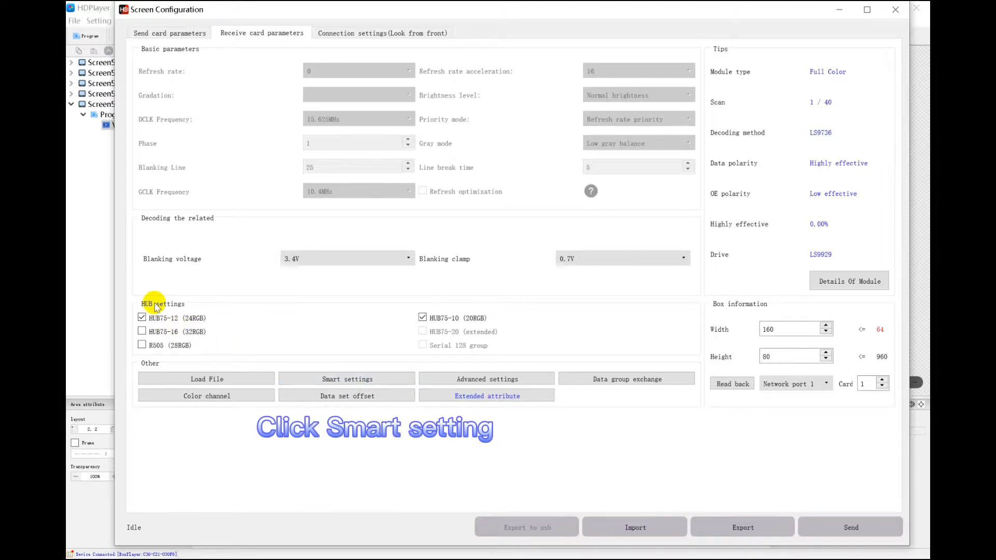
{"action": "left_click", "coordinate": [340, 379]}
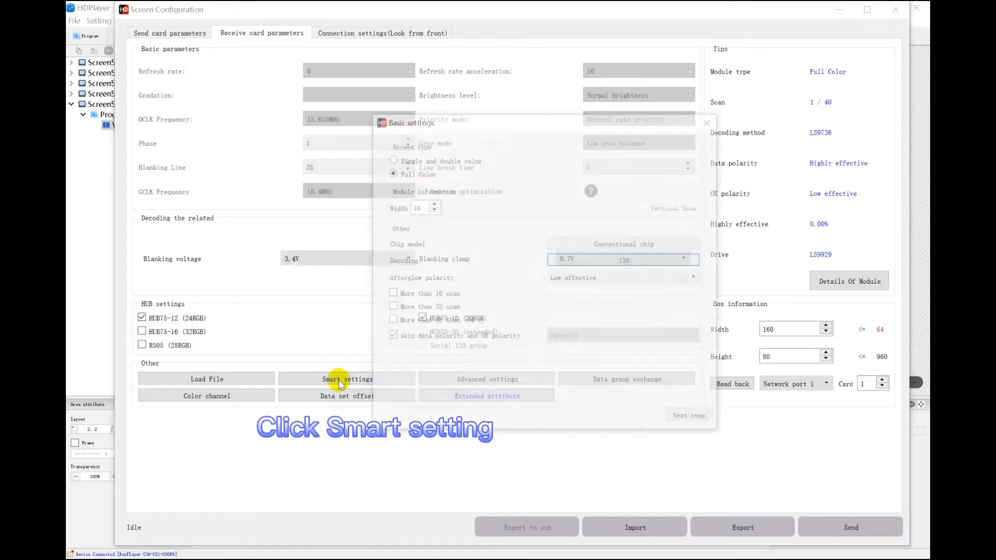
{"action": "double_click", "coordinate": [414, 207]}
{"action": "type", "text": "1"}
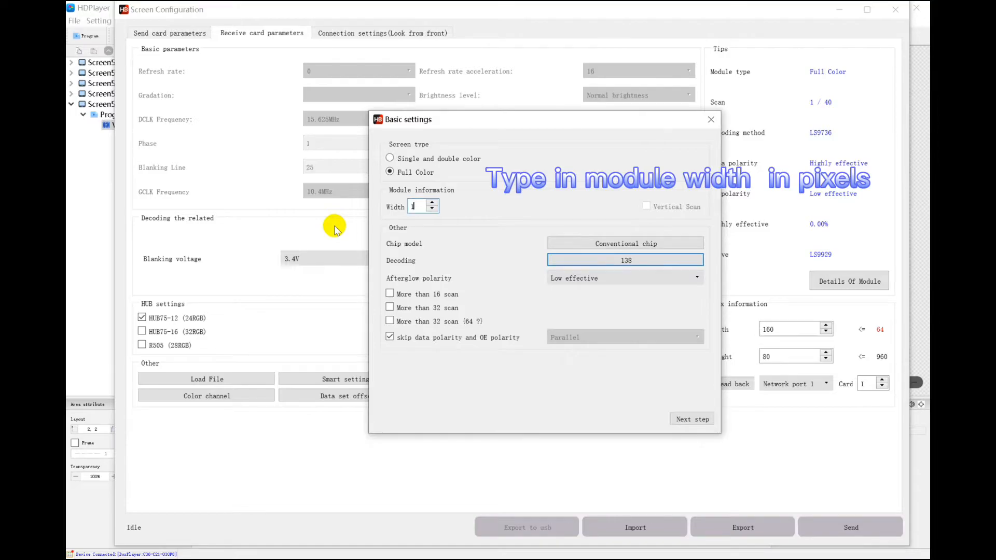
Step: Set the module's chip model to LS9929 and acknowledge the extended attributes notice
{"action": "left_click", "coordinate": [597, 243]}
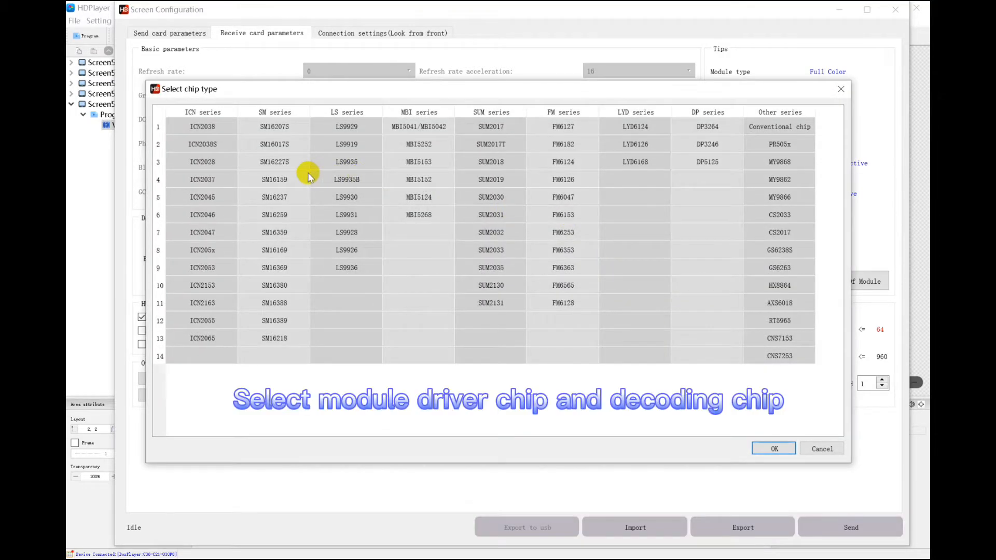
{"action": "left_click", "coordinate": [352, 130]}
{"action": "double_click", "coordinate": [352, 132]}
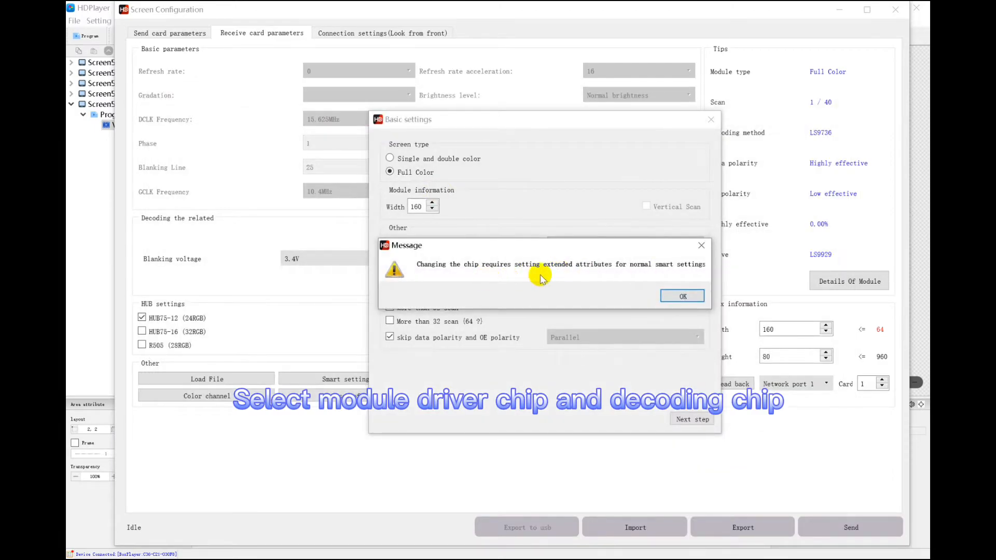
{"action": "left_click", "coordinate": [677, 296]}
Step: Set the decoding chip to LS9736, enable the More than 32 scan range, and proceed to the color channel settings
{"action": "left_click", "coordinate": [647, 260]}
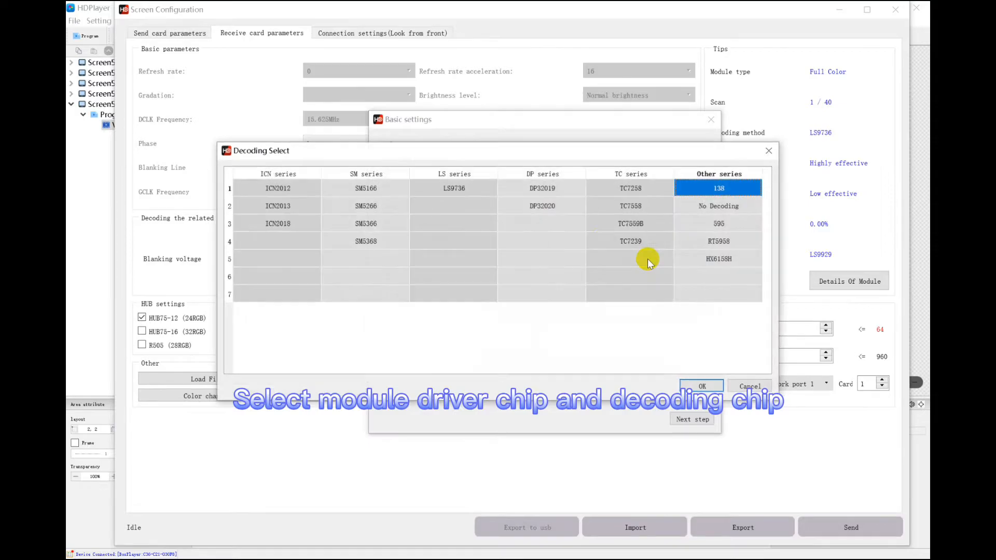
{"action": "double_click", "coordinate": [456, 190]}
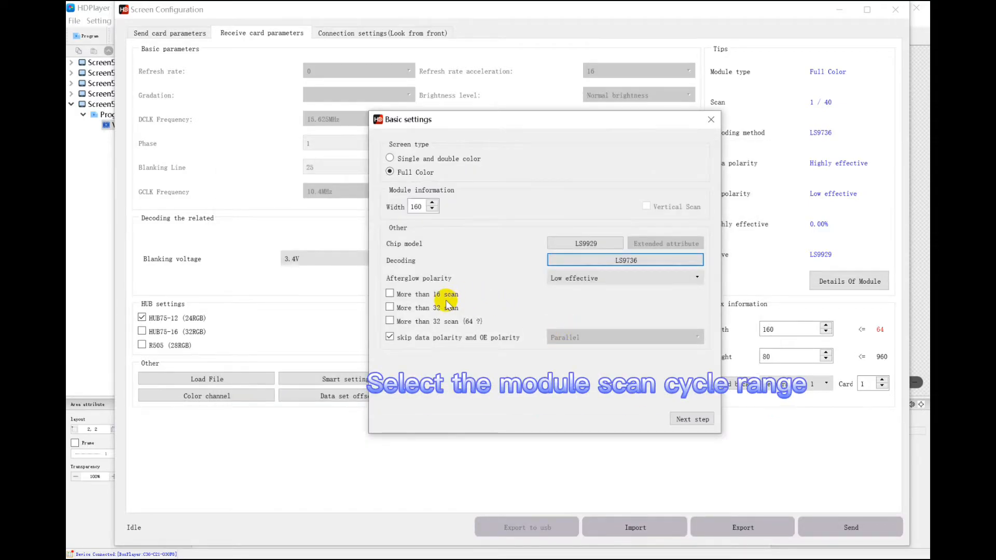
{"action": "left_click", "coordinate": [393, 307]}
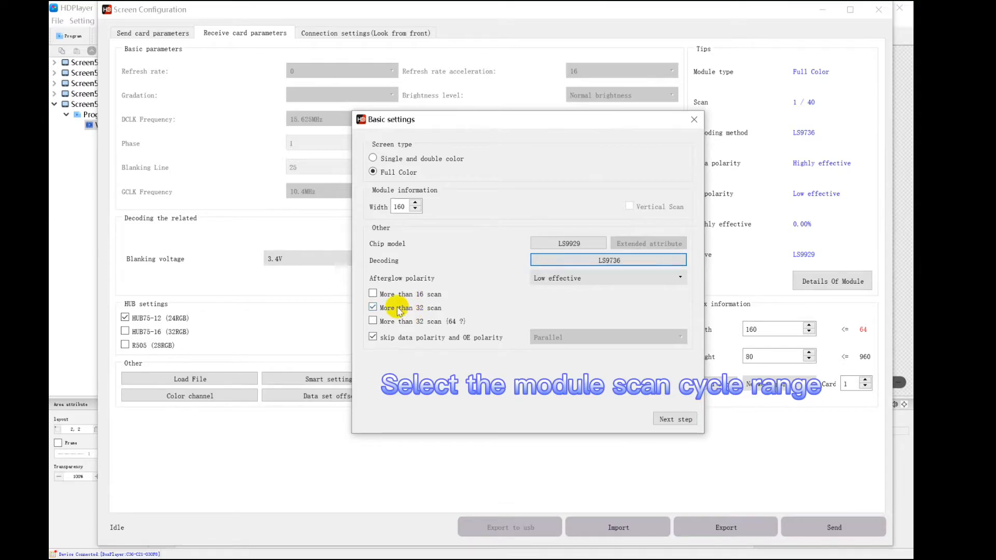
{"action": "left_click", "coordinate": [682, 420]}
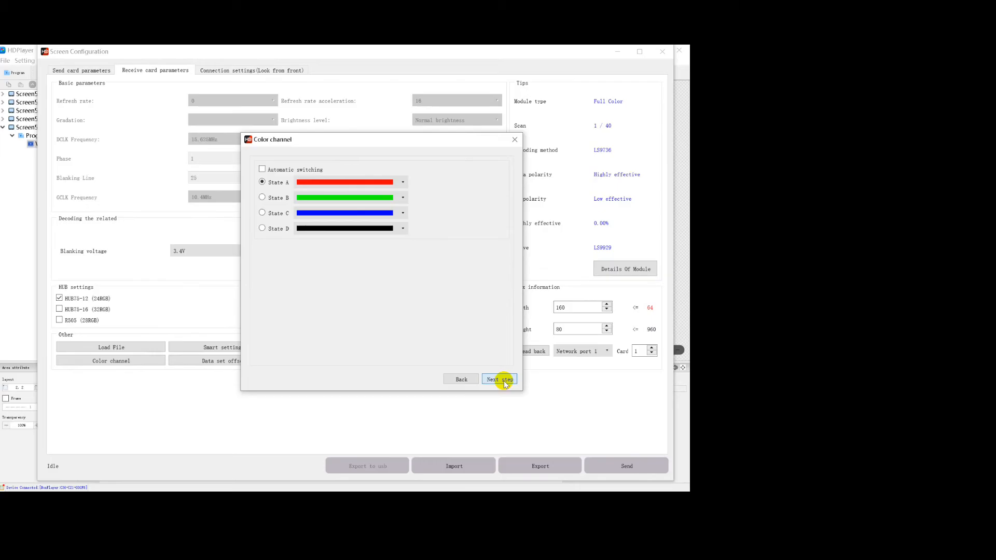
Step: Switch the color channel test to State B and State D, keeping the assigned colors, and continue to the row height setting
{"action": "left_click", "coordinate": [271, 199]}
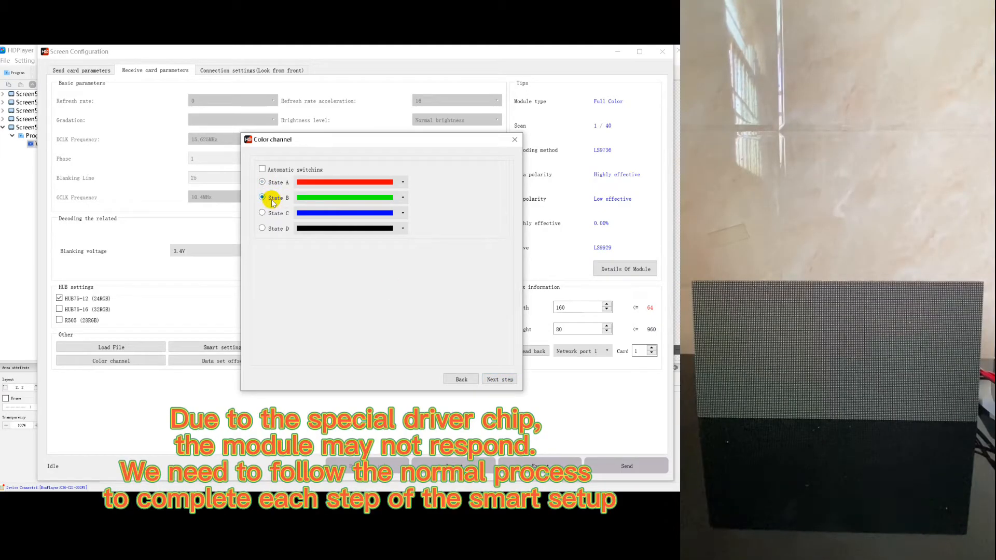
{"action": "left_click", "coordinate": [262, 228]}
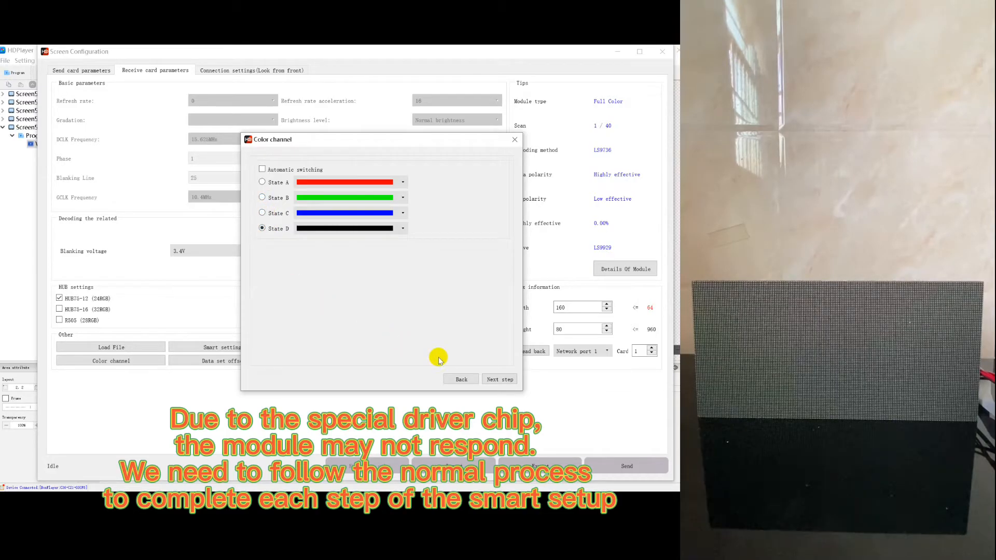
{"action": "left_click", "coordinate": [499, 379]}
Step: Set the lines lit in one module to 40 for the row height of an RGB data group
{"action": "double_click", "coordinate": [412, 179]}
{"action": "type", "text": "40"}
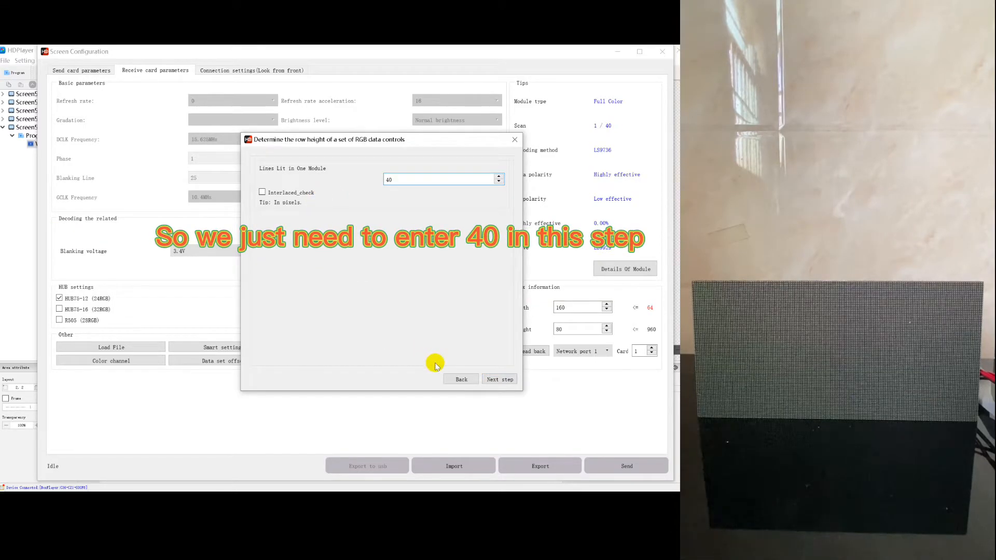
{"action": "left_click", "coordinate": [500, 379]}
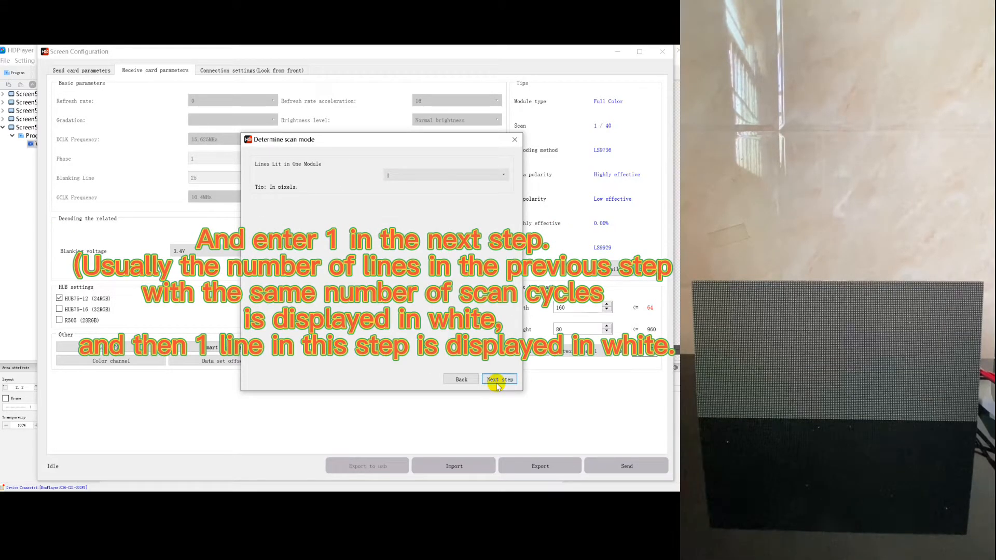
Step: Accept 1 lit line for the scan mode, and complete the automatic trace while preserving the connection
{"action": "left_click", "coordinate": [500, 379]}
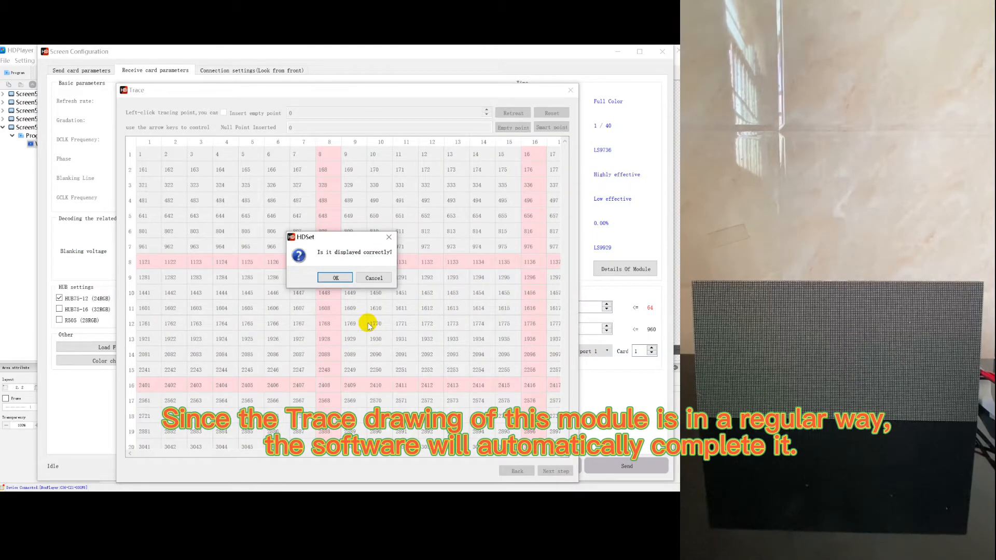
{"action": "left_click", "coordinate": [330, 278]}
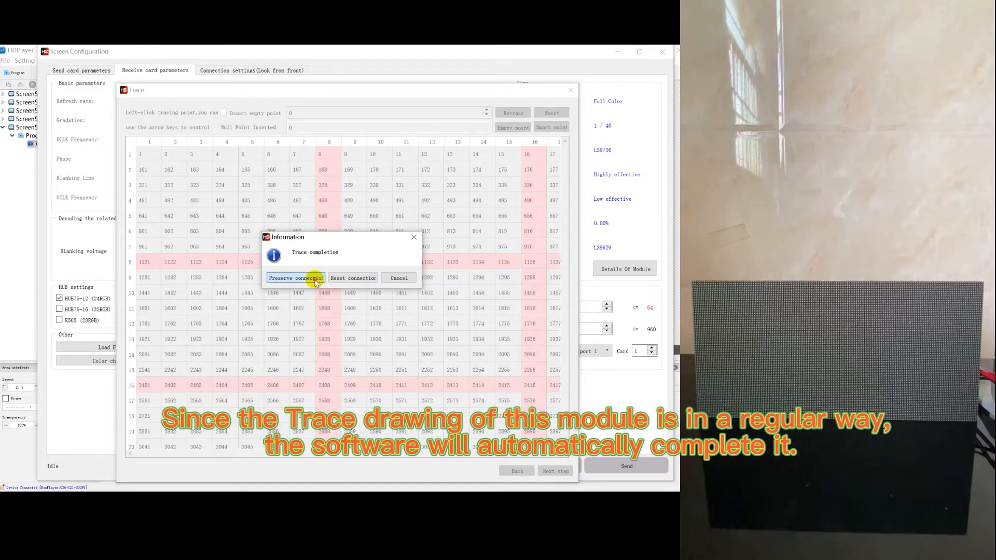
{"action": "left_click", "coordinate": [315, 280]}
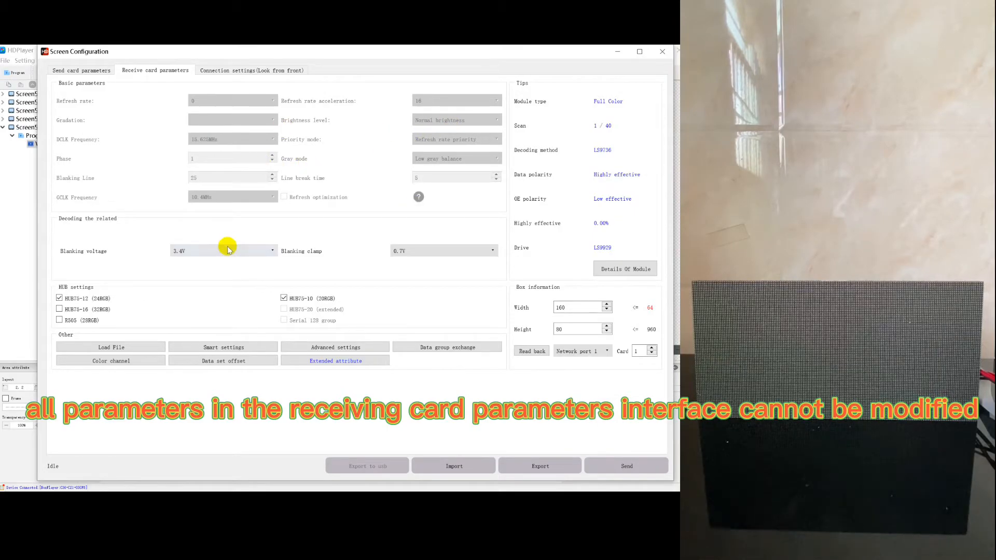
Step: In the receive card's extended attributes, choose 9739yang as row decode and set the scans to 40
{"action": "left_click", "coordinate": [351, 362]}
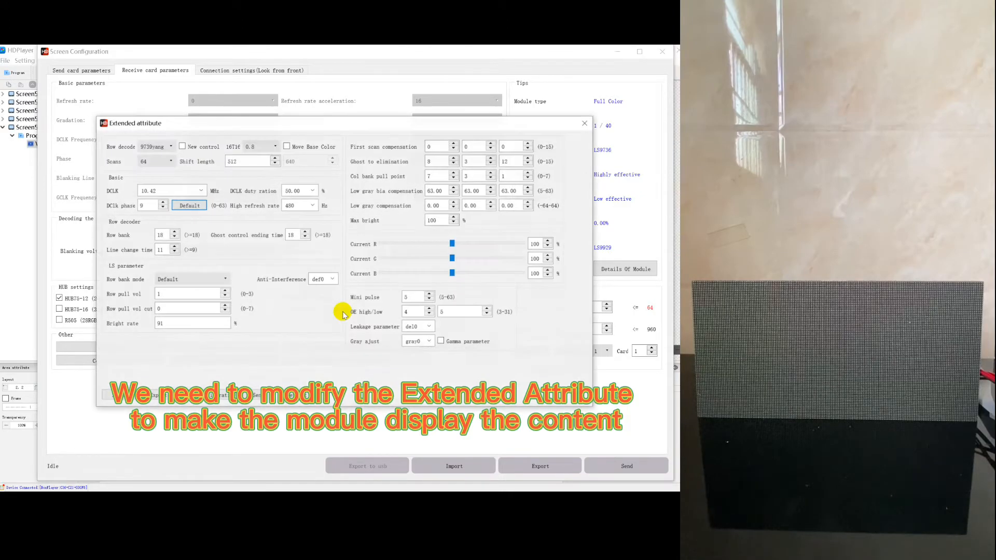
{"action": "left_click", "coordinate": [158, 150]}
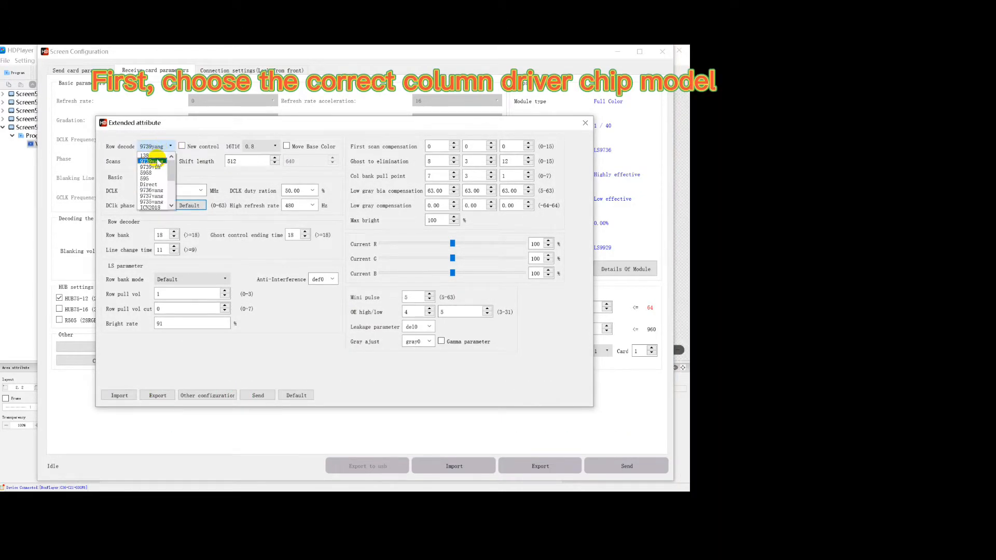
{"action": "left_click", "coordinate": [157, 162]}
{"action": "left_click", "coordinate": [158, 162]}
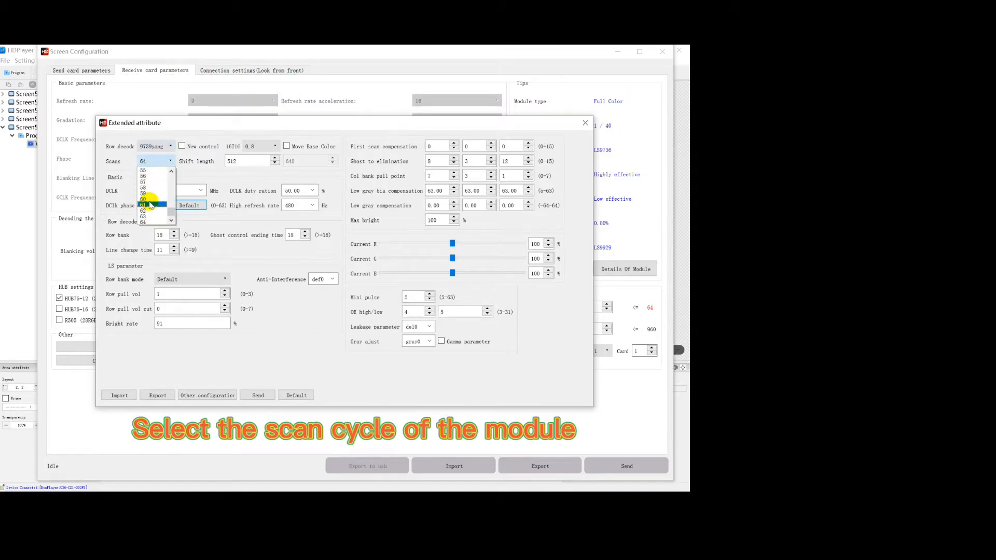
{"action": "scroll", "coordinate": [150, 206], "scroll_direction": "up", "scroll_amount": 6}
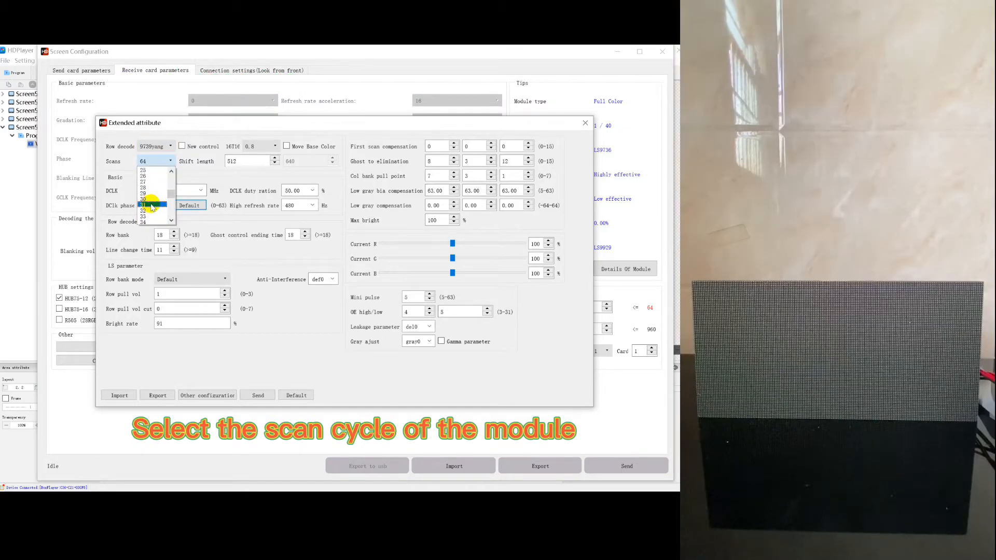
{"action": "left_click", "coordinate": [129, 171]}
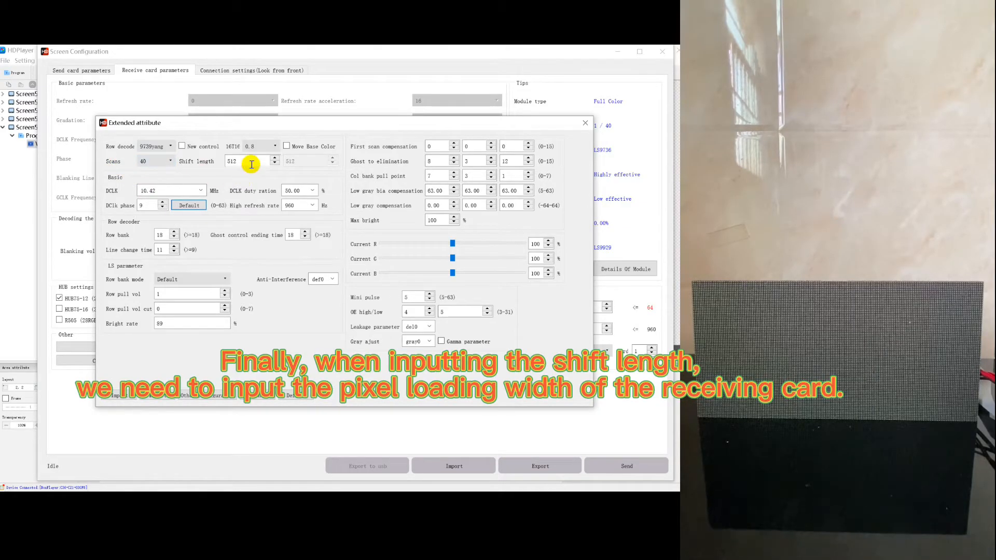
Step: Set the shift length to 160, enable New control, and send the extended attributes to the receiving card
{"action": "left_click_drag", "start_coordinate": [252, 162], "coordinate": [220, 161]}
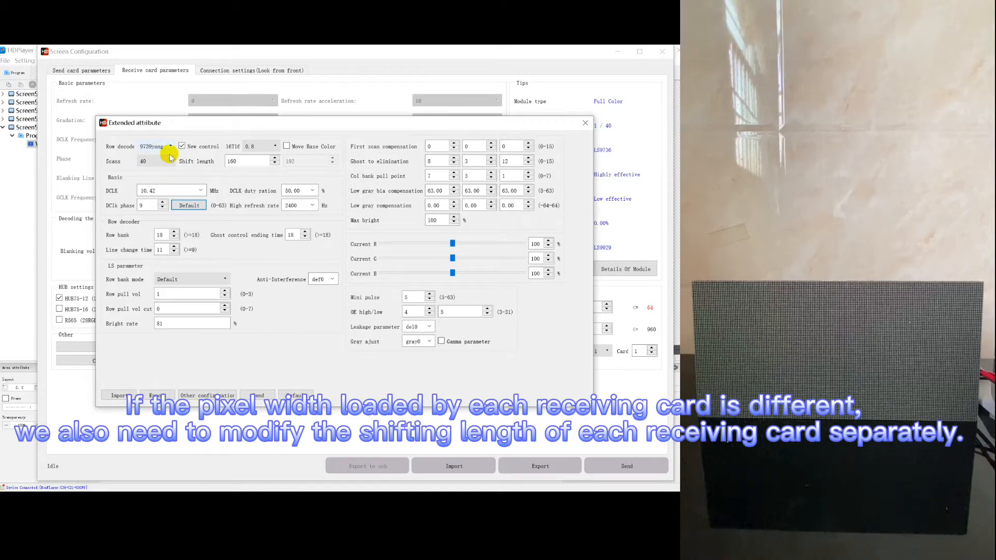
{"action": "left_click", "coordinate": [258, 397]}
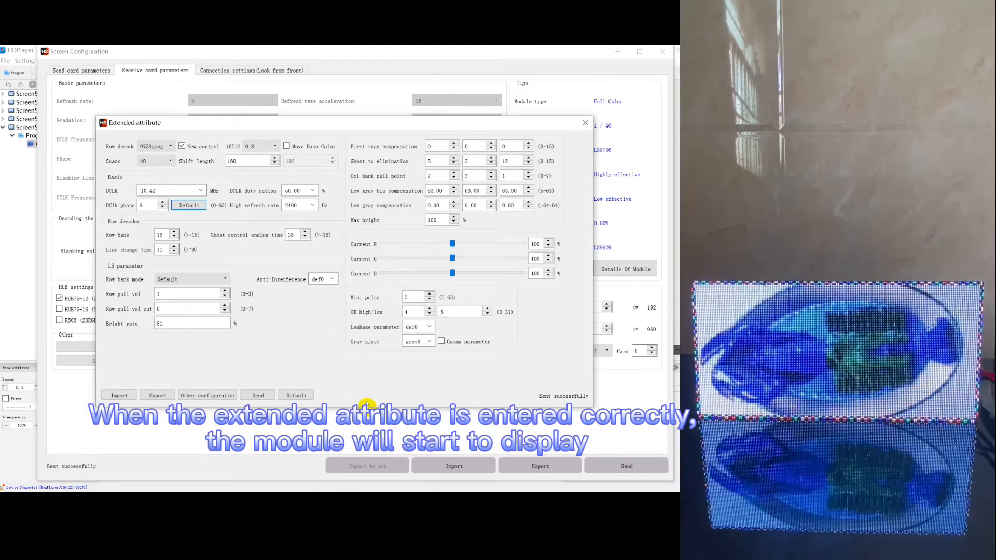
{"action": "left_click", "coordinate": [584, 124]}
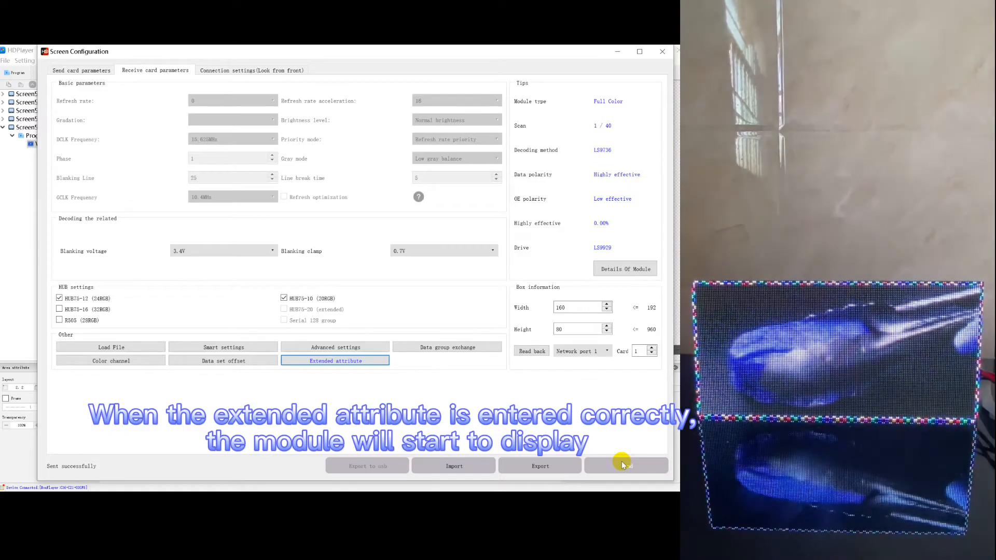
Step: Send the receive card parameters, and check the connection settings layout for network port 1
{"action": "left_click", "coordinate": [622, 462]}
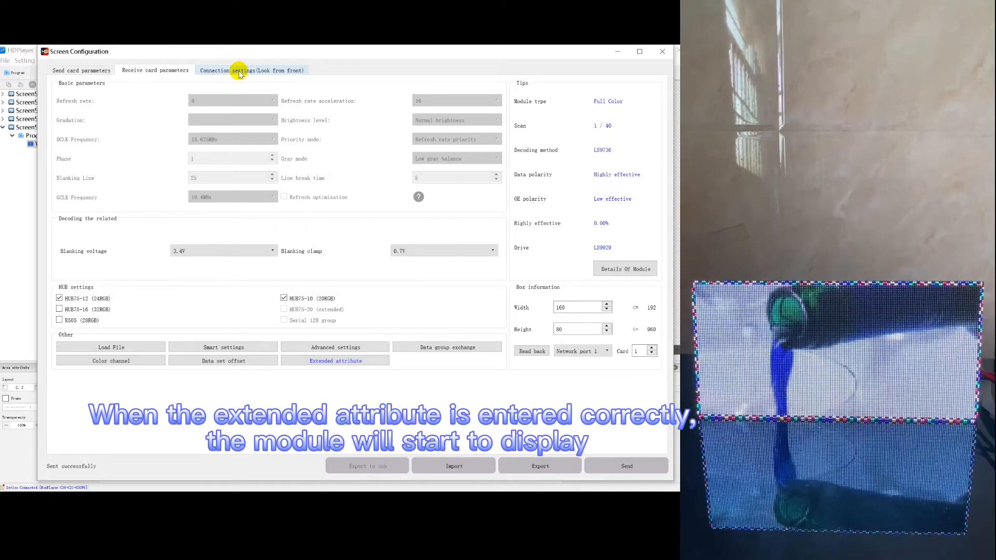
{"action": "left_click", "coordinate": [240, 73]}
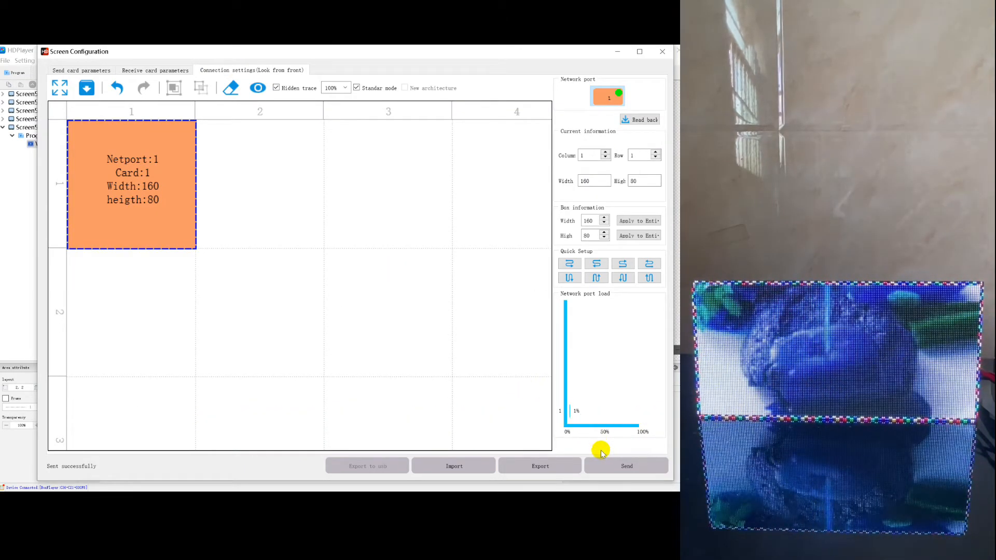
{"action": "left_click", "coordinate": [146, 74]}
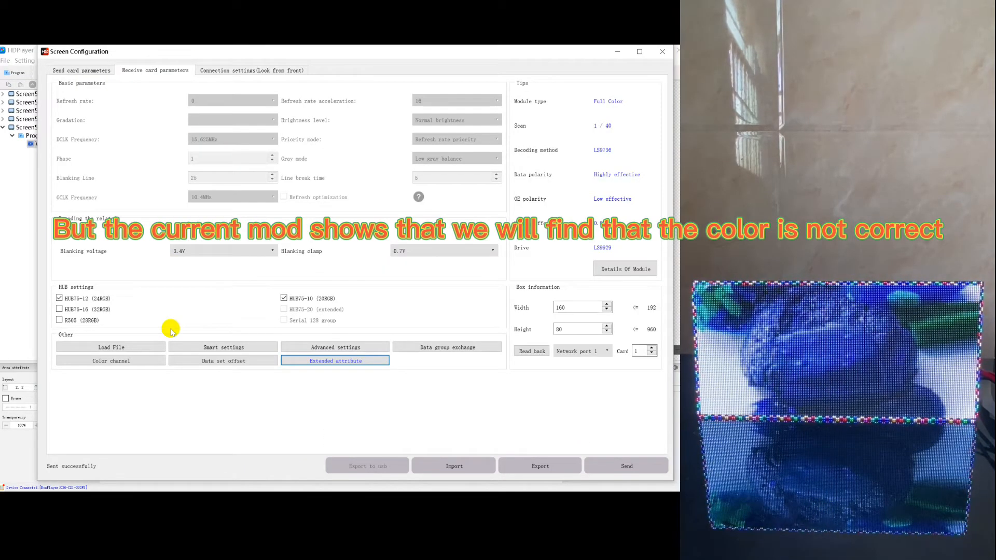
Step: Inspect the color options for State A in the receive card's color channel settings, and leave the hardware configuration
{"action": "left_click", "coordinate": [109, 361]}
{"action": "left_click", "coordinate": [403, 232]}
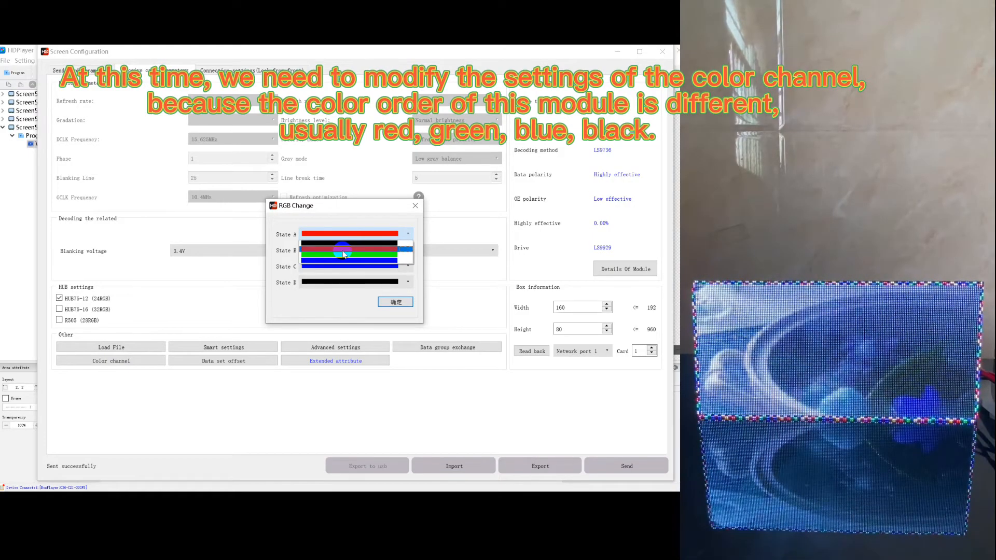
{"action": "left_click", "coordinate": [414, 207]}
{"action": "left_click", "coordinate": [414, 207]}
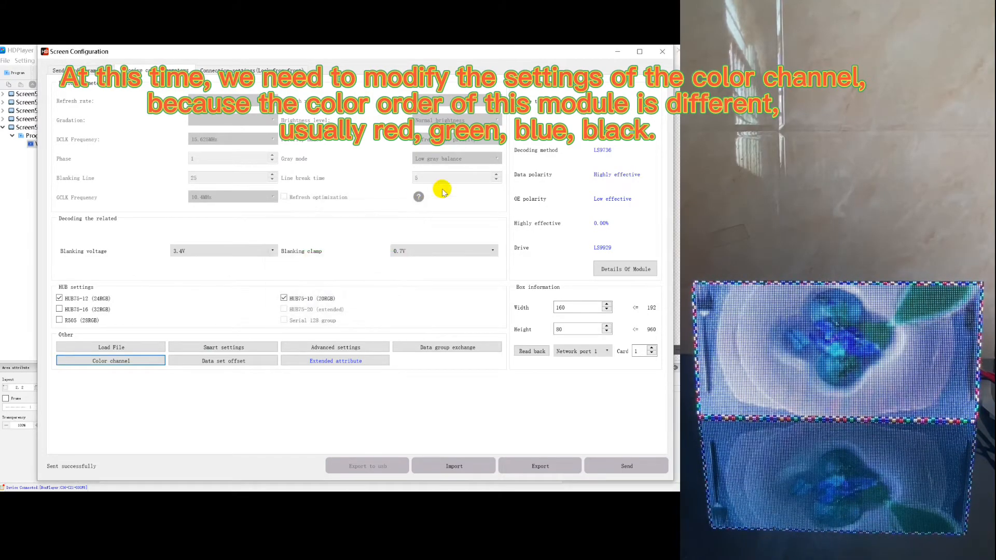
{"action": "left_click", "coordinate": [664, 52]}
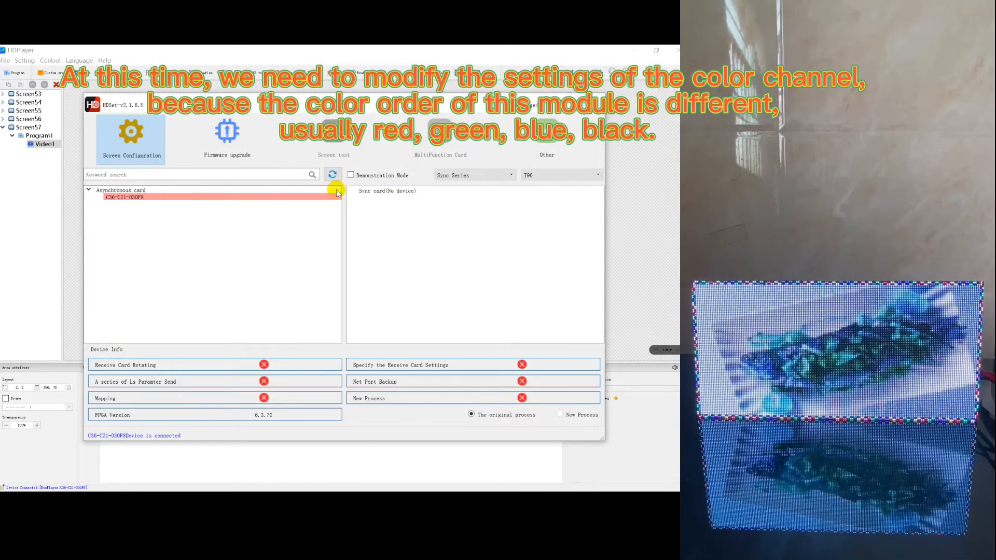
{"action": "left_click", "coordinate": [597, 100]}
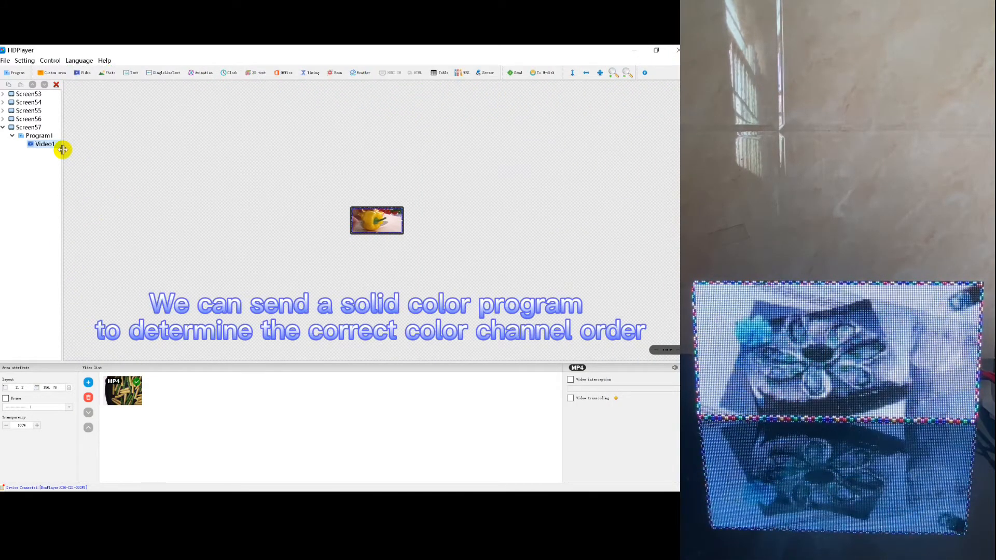
Step: Delete Video1 from Program1 of Screen57 and add a text area that fills the whole screen
{"action": "left_click", "coordinate": [56, 84]}
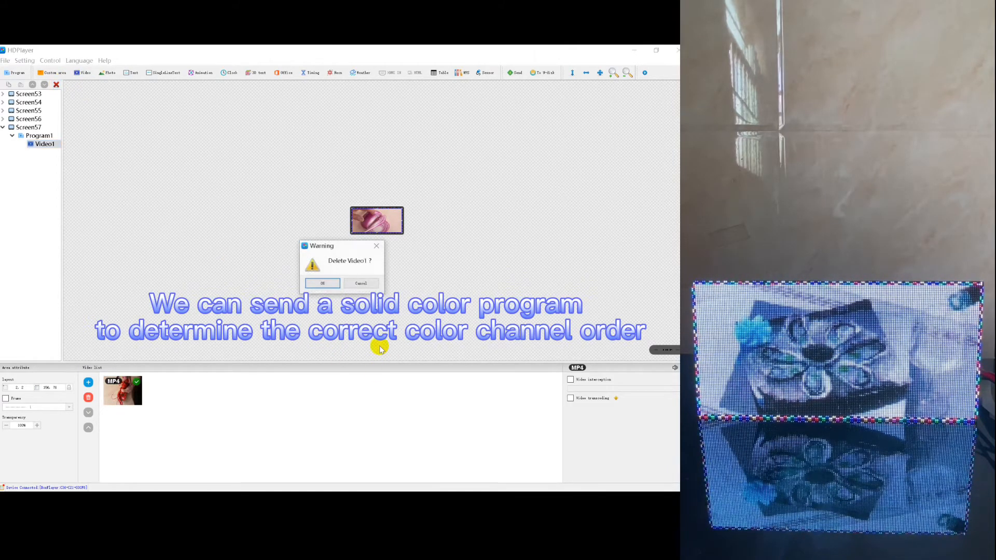
{"action": "left_click", "coordinate": [329, 285]}
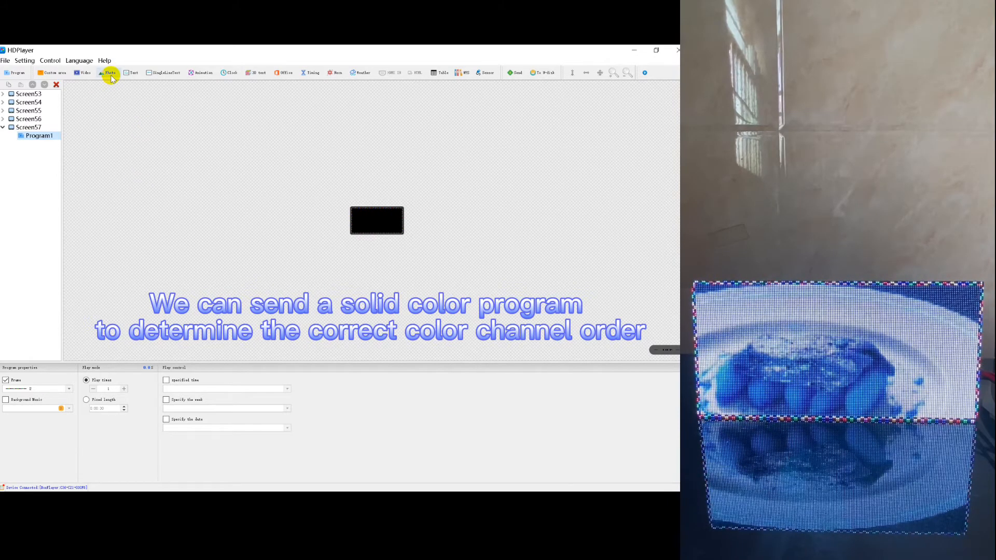
{"action": "left_click", "coordinate": [129, 72]}
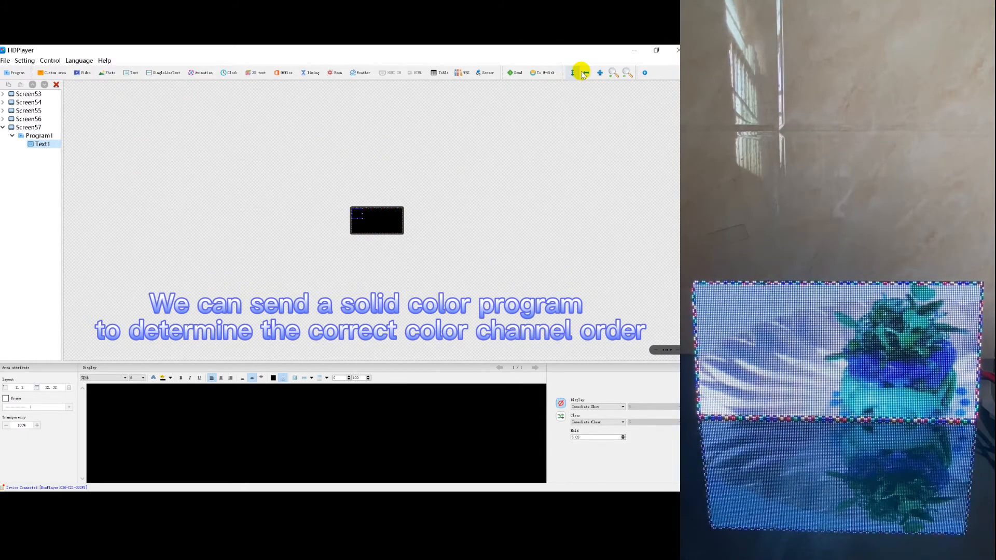
{"action": "left_click", "coordinate": [600, 72]}
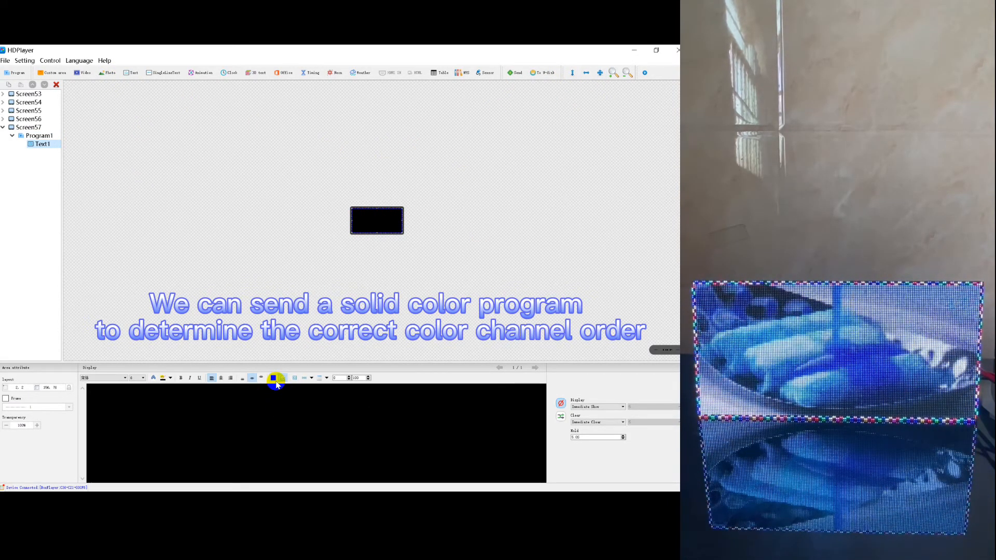
Step: Fill the text area's background with solid red (#ff0000) and send the Screen57 project to the device
{"action": "left_click", "coordinate": [277, 381]}
{"action": "left_click", "coordinate": [300, 218]}
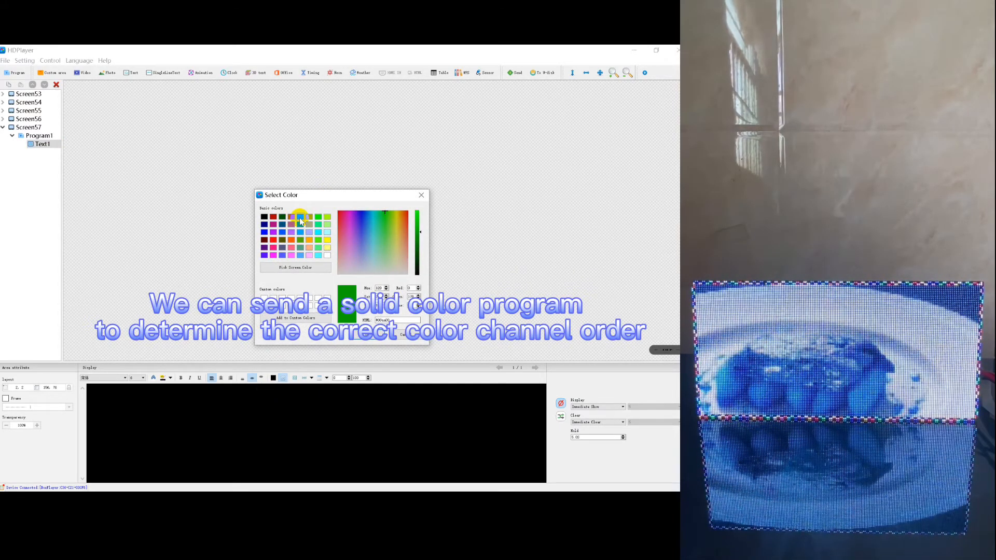
{"action": "left_click", "coordinate": [310, 217]}
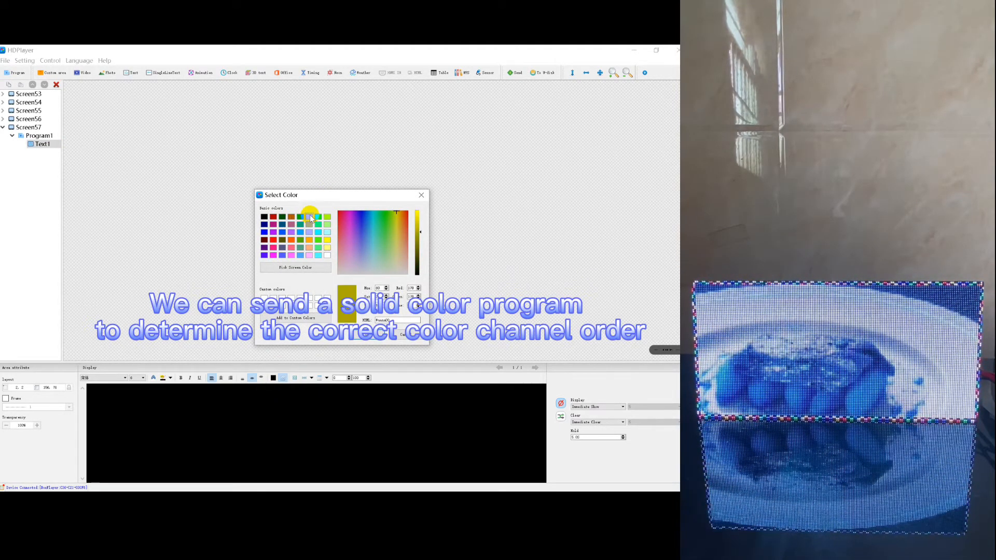
{"action": "left_click", "coordinate": [275, 240]}
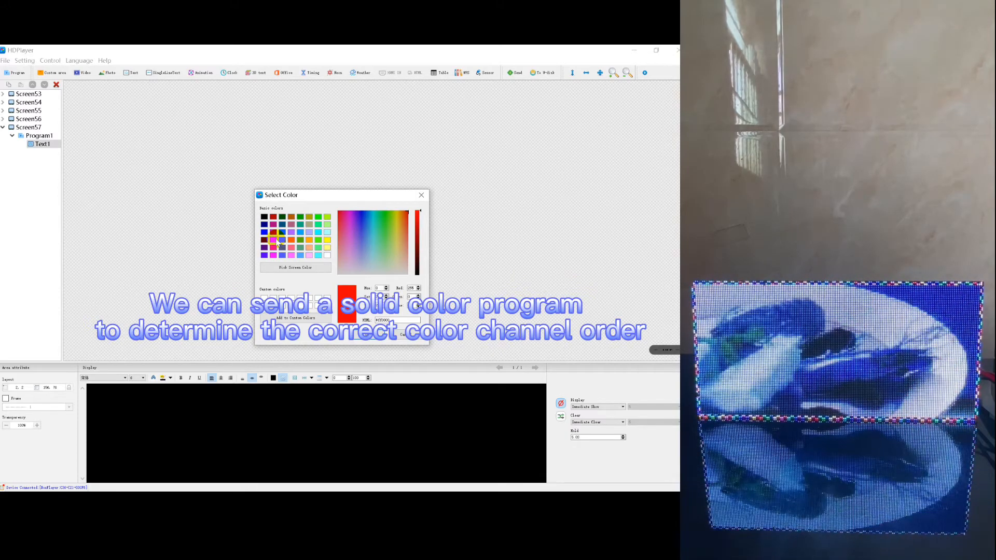
{"action": "left_click", "coordinate": [359, 334]}
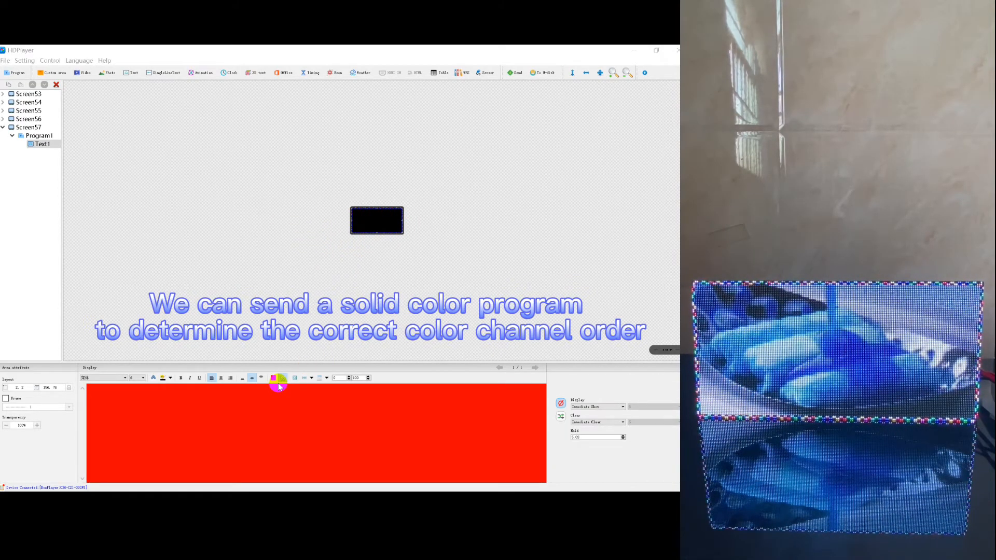
{"action": "left_click", "coordinate": [283, 378]}
{"action": "left_click", "coordinate": [517, 72]}
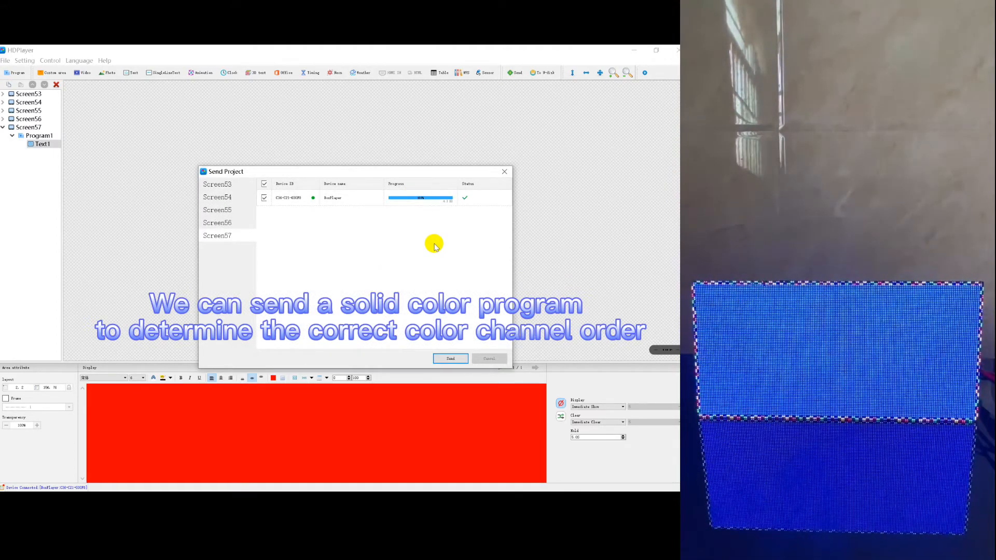
{"action": "left_click", "coordinate": [506, 171]}
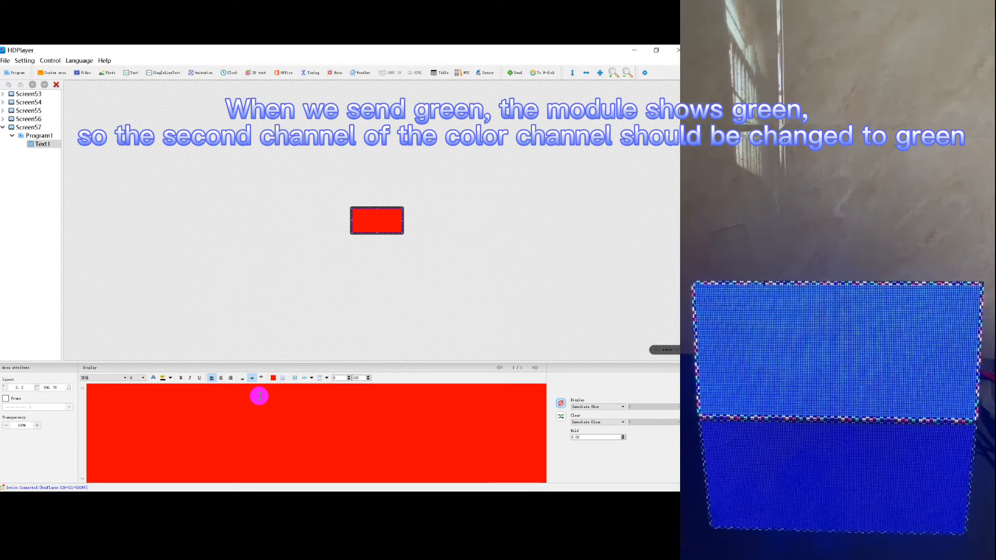
Step: Change the text area's background to solid green and send the project to the device
{"action": "left_click", "coordinate": [273, 378]}
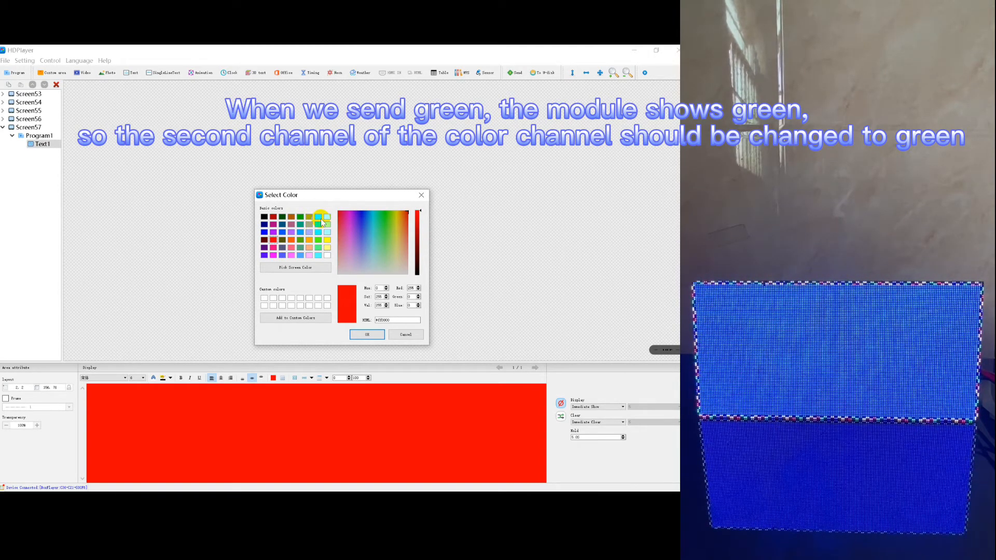
{"action": "left_click", "coordinate": [320, 223]}
{"action": "left_click", "coordinate": [363, 335]}
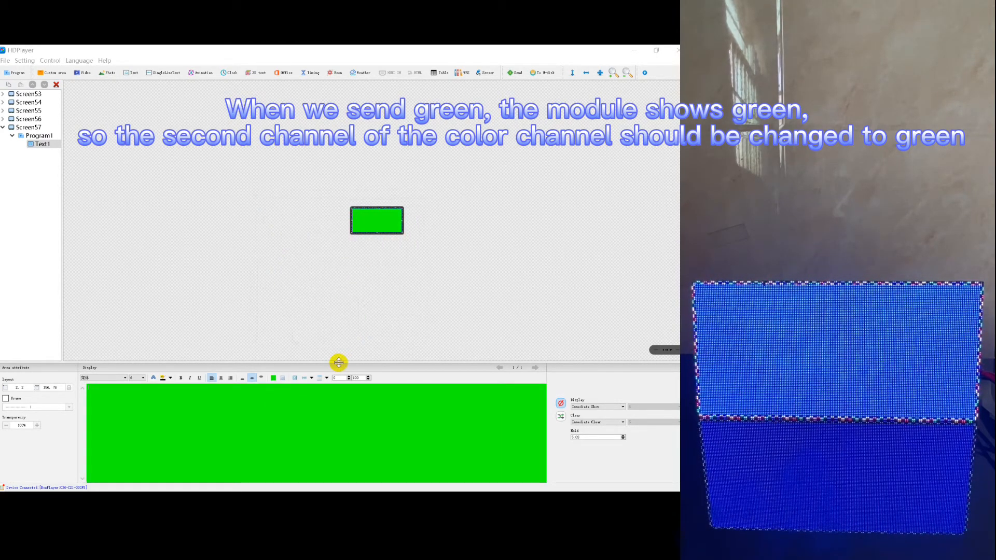
{"action": "left_click", "coordinate": [515, 74]}
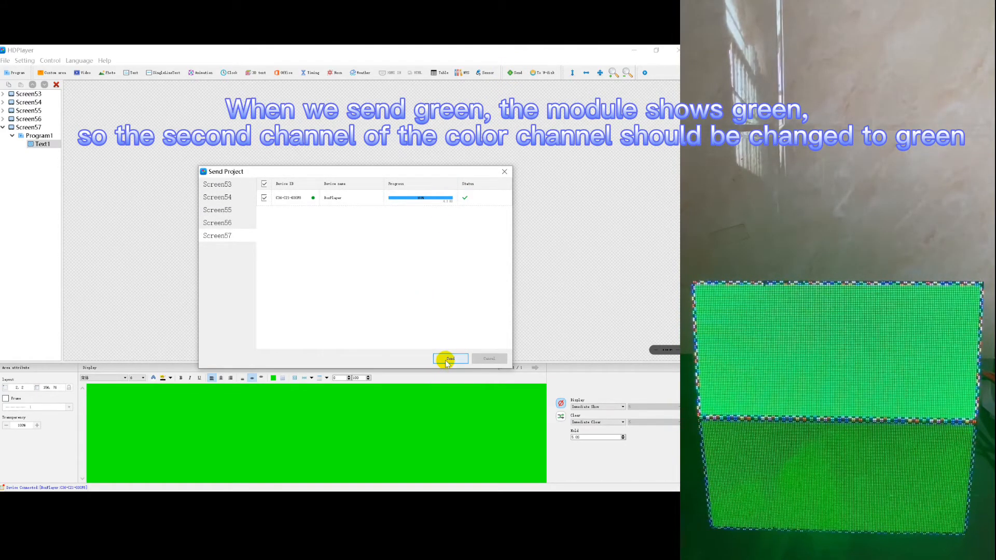
{"action": "left_click", "coordinate": [504, 172]}
Step: Set the text area's background back to solid red and resend the project to the device
{"action": "left_click", "coordinate": [273, 378]}
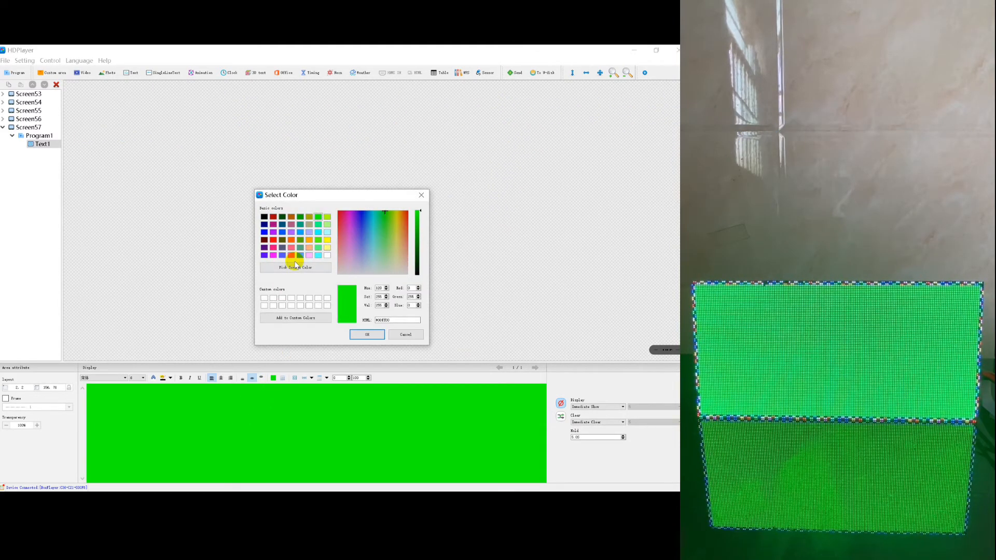
{"action": "left_click", "coordinate": [274, 239]}
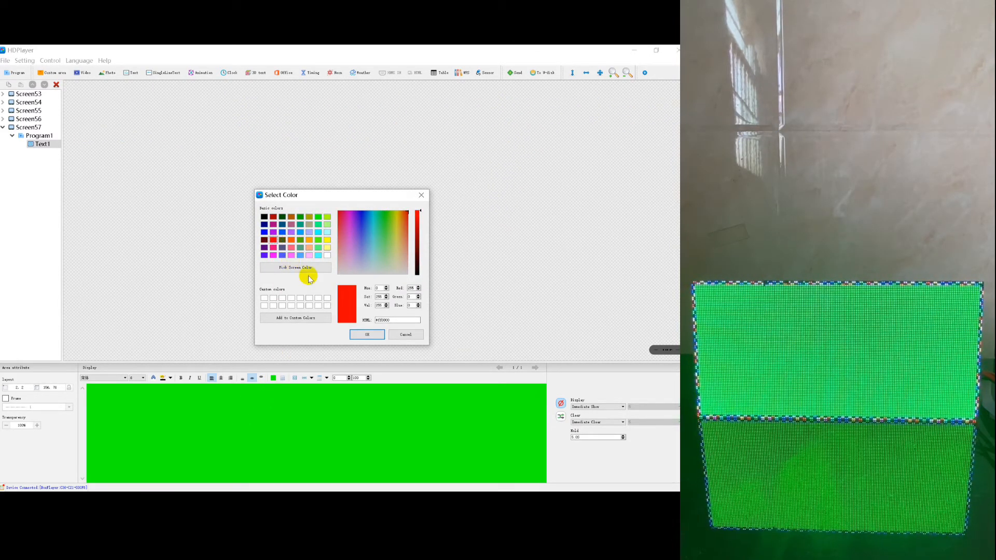
{"action": "left_click", "coordinate": [372, 334]}
{"action": "left_click", "coordinate": [516, 73]}
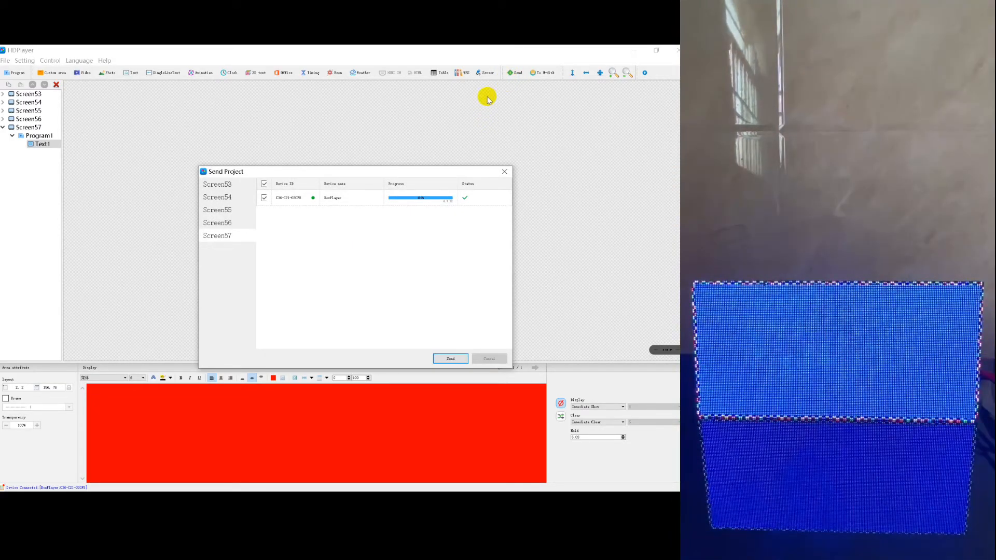
{"action": "left_click", "coordinate": [504, 172]}
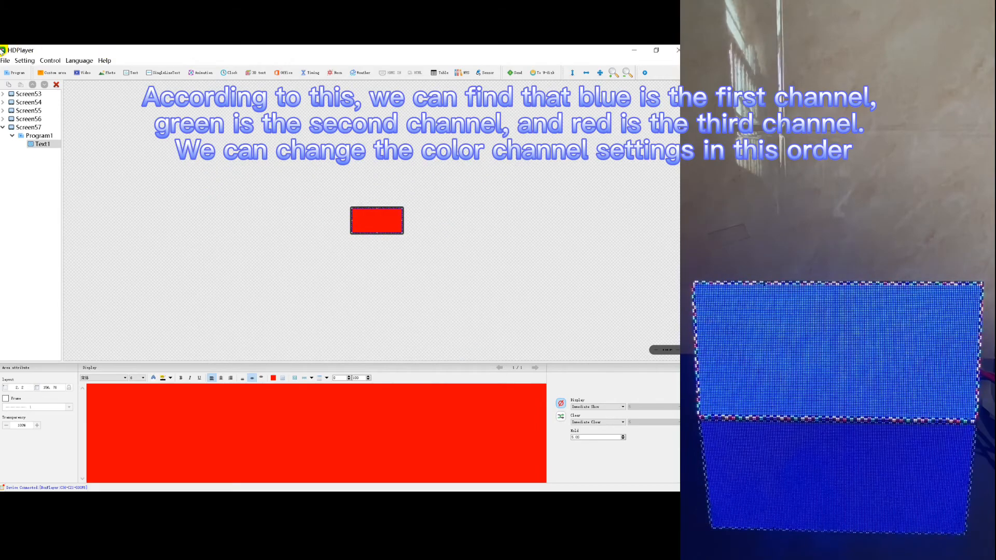
Step: Enter the hardware settings using the access password and open the screen configuration
{"action": "left_click", "coordinate": [19, 60]}
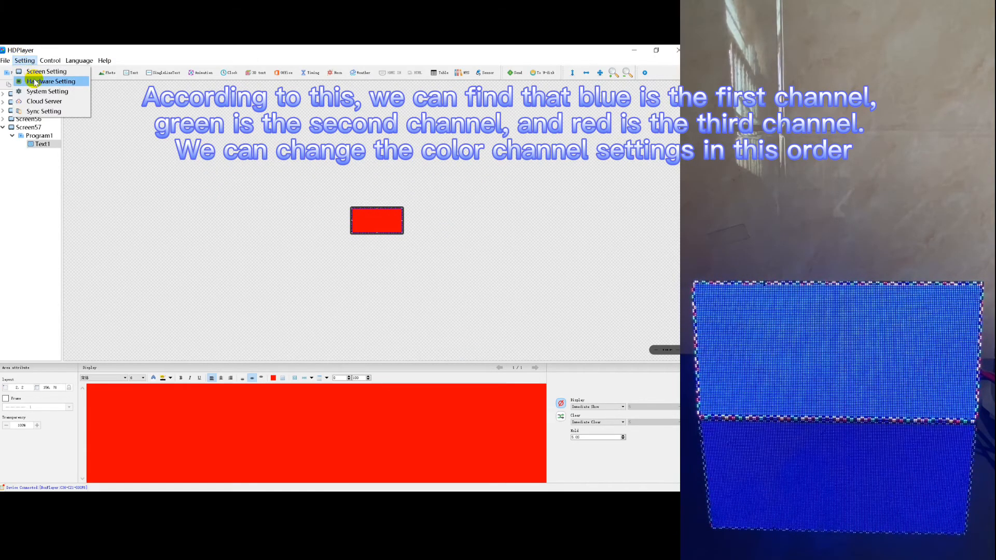
{"action": "left_click", "coordinate": [33, 79]}
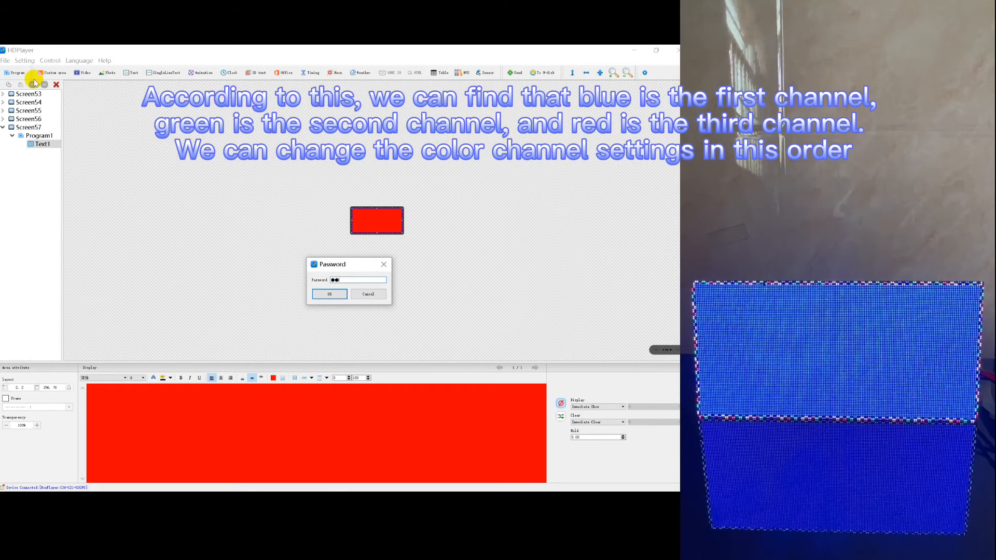
{"action": "key", "text": "Return"}
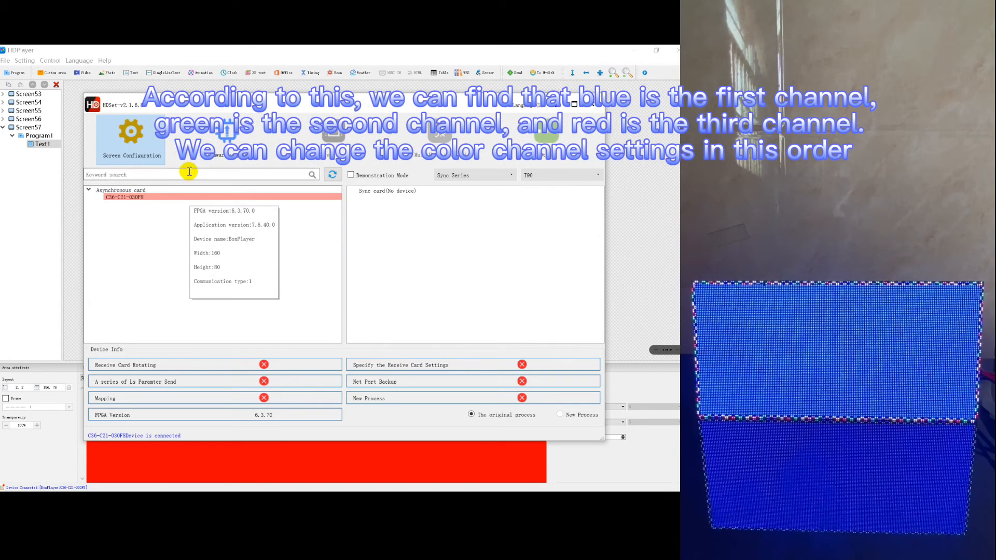
{"action": "left_click", "coordinate": [131, 153]}
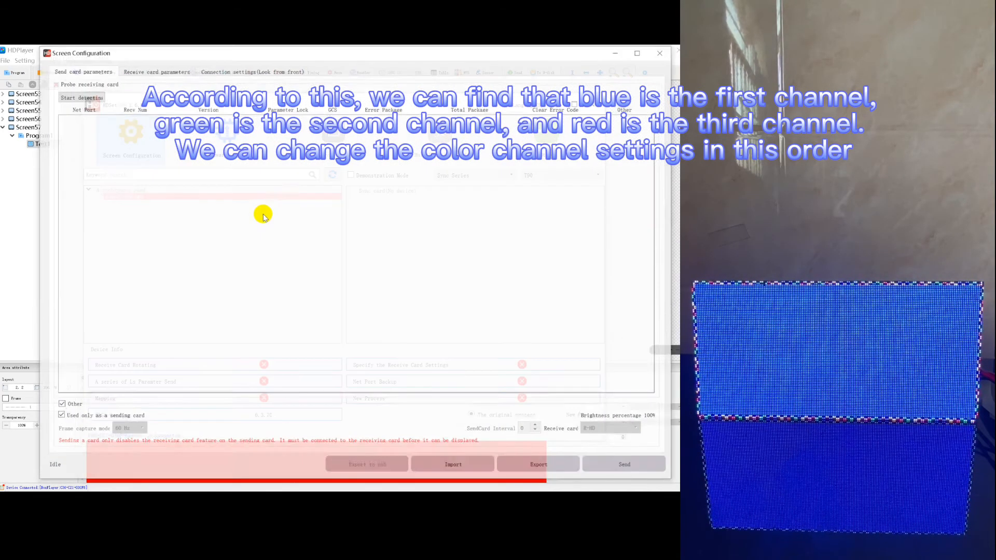
Step: In the receive card's color channels, set State A to blue and State C to red, send the parameters, and close the configuration
{"action": "left_click", "coordinate": [167, 71]}
{"action": "left_click", "coordinate": [149, 363]}
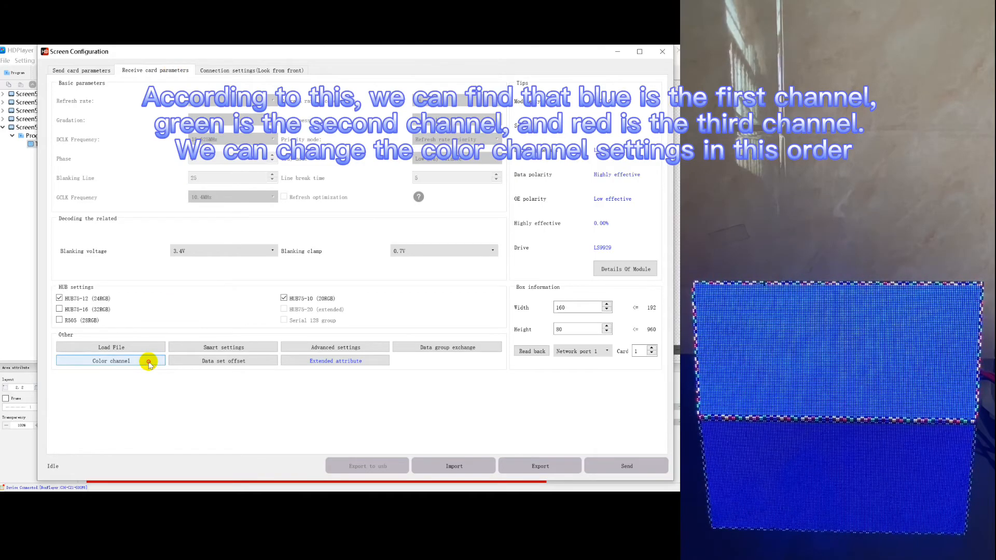
{"action": "left_click", "coordinate": [341, 233]}
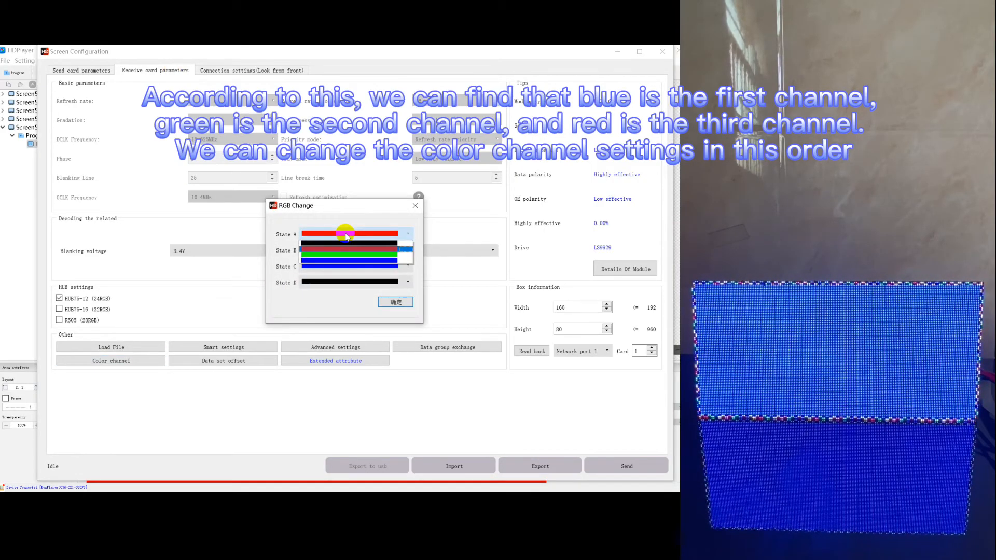
{"action": "left_click", "coordinate": [328, 261]}
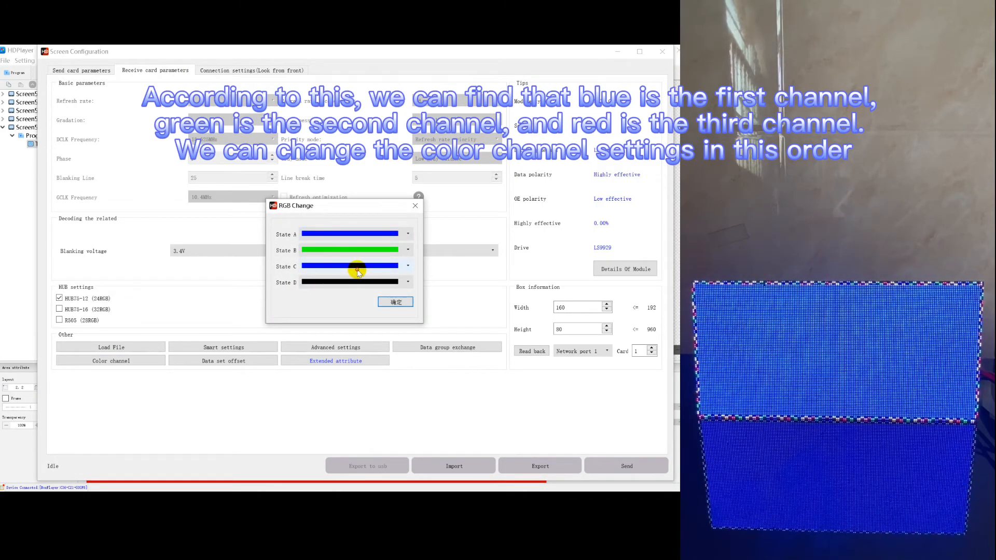
{"action": "left_click", "coordinate": [335, 266]}
{"action": "left_click", "coordinate": [338, 281]}
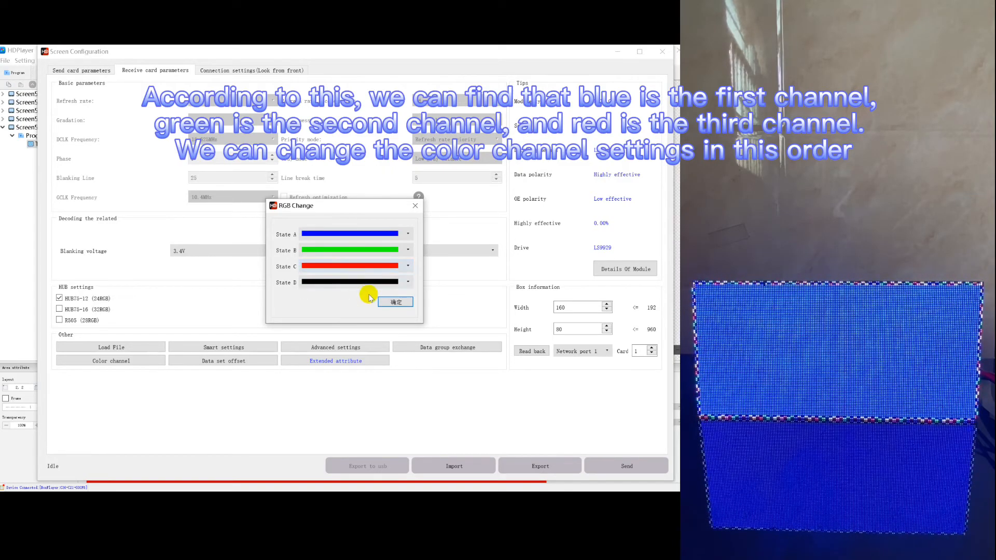
{"action": "left_click", "coordinate": [399, 302]}
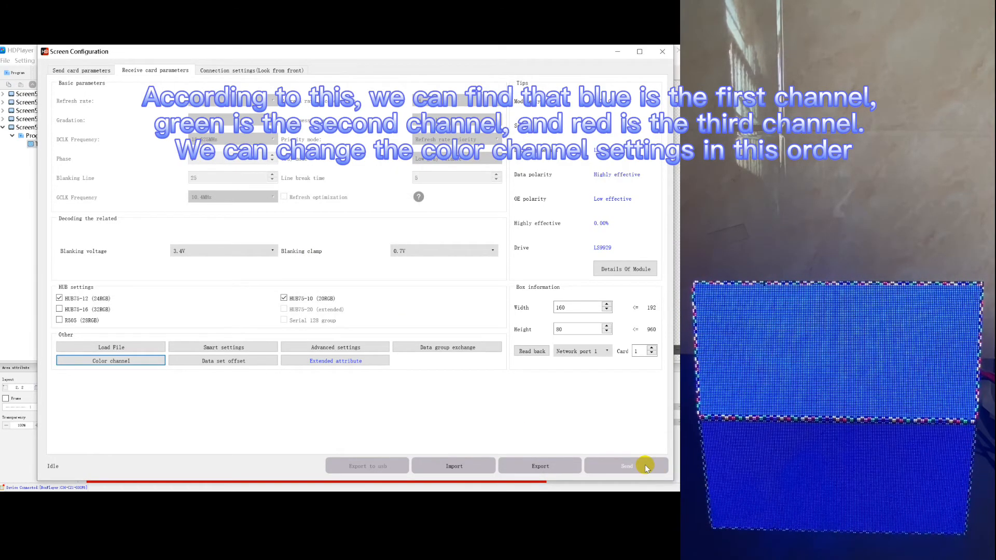
{"action": "left_click", "coordinate": [645, 465]}
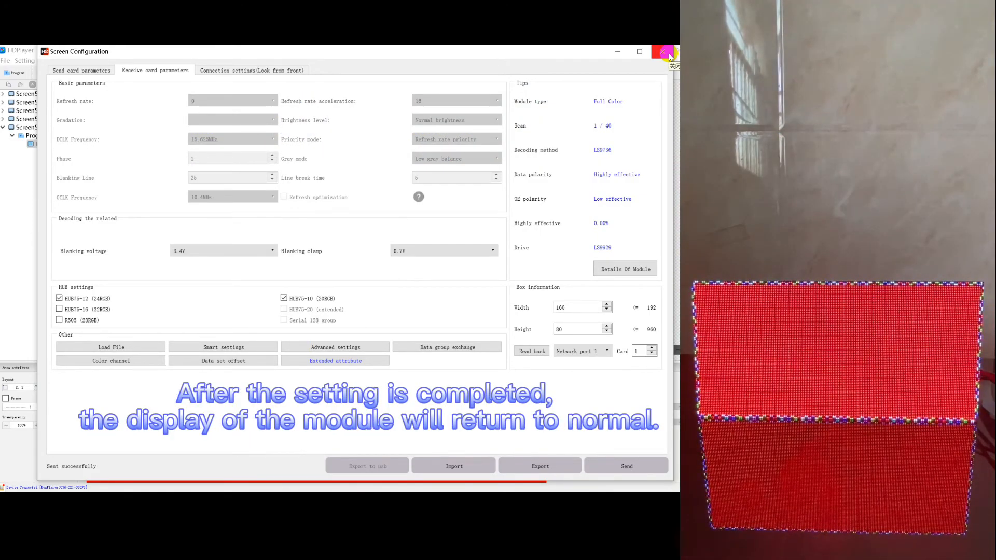
{"action": "left_click", "coordinate": [663, 52]}
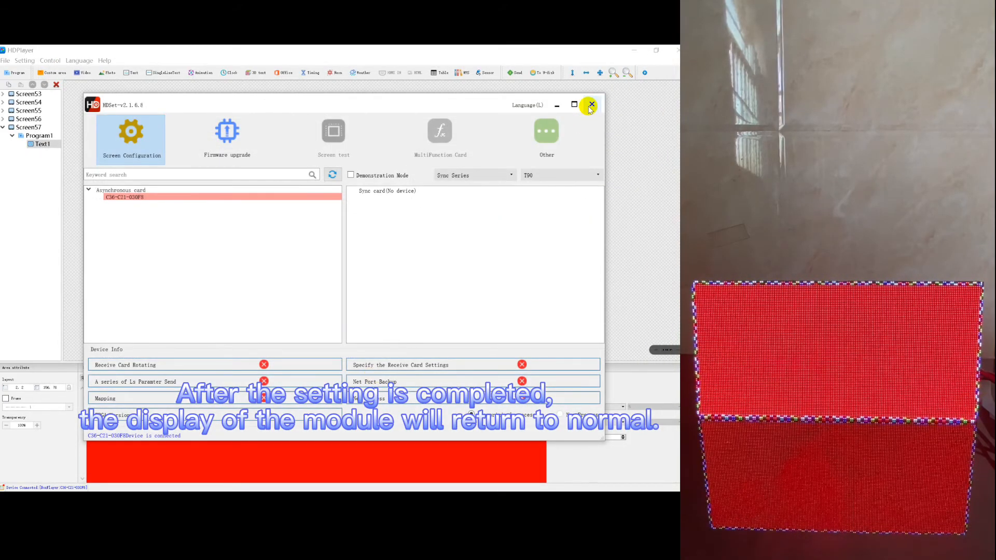
Step: Close the hardware settings and replace Program1's Text1 area with a video area that fills the whole screen
{"action": "left_click", "coordinate": [589, 104]}
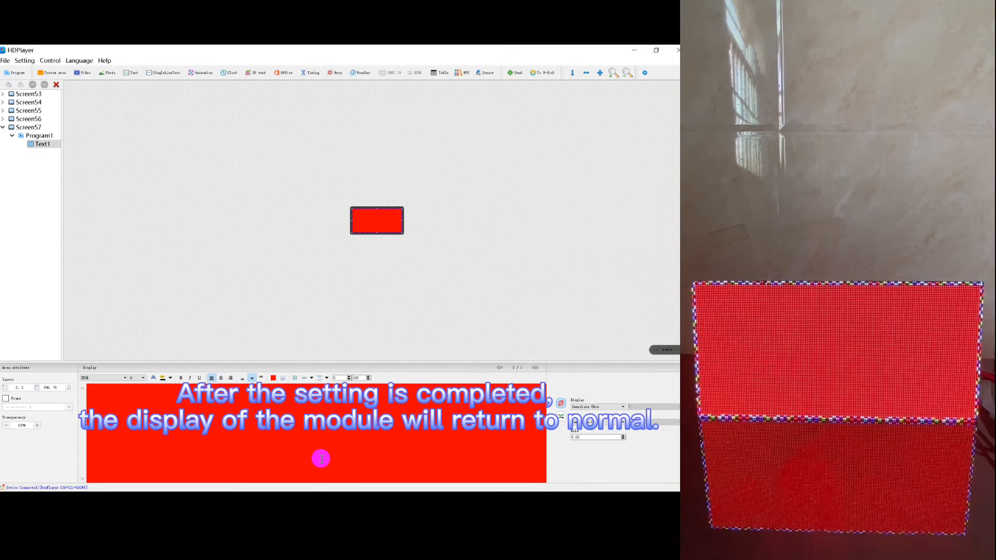
{"action": "left_click", "coordinate": [56, 84]}
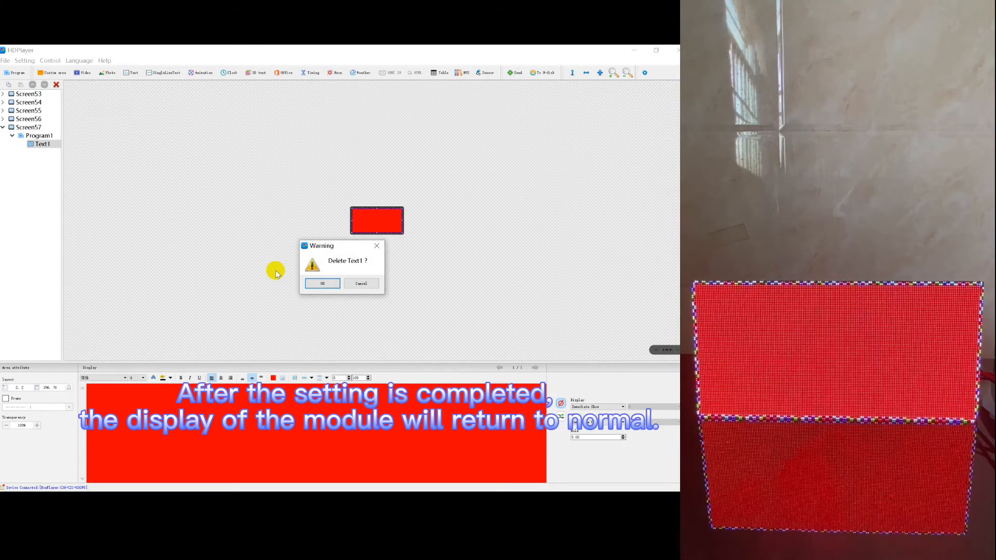
{"action": "left_click", "coordinate": [322, 284]}
{"action": "left_click", "coordinate": [79, 73]}
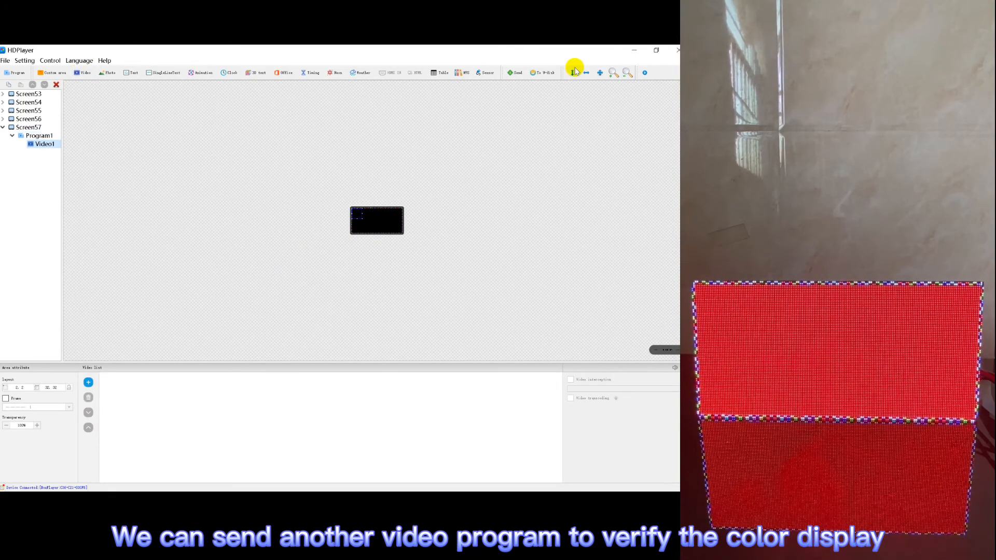
{"action": "left_click", "coordinate": [599, 72]}
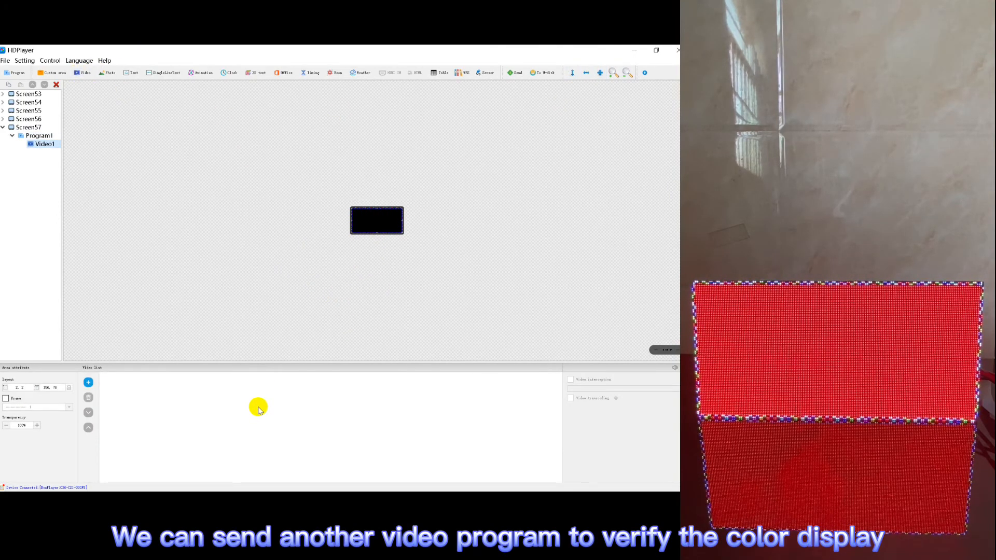
Step: Add an MP4 file to the video area's list and send the Screen57 project to the device
{"action": "left_click", "coordinate": [89, 381]}
{"action": "scroll", "coordinate": [162, 223], "scroll_direction": "down", "scroll_amount": 1}
{"action": "double_click", "coordinate": [110, 218]}
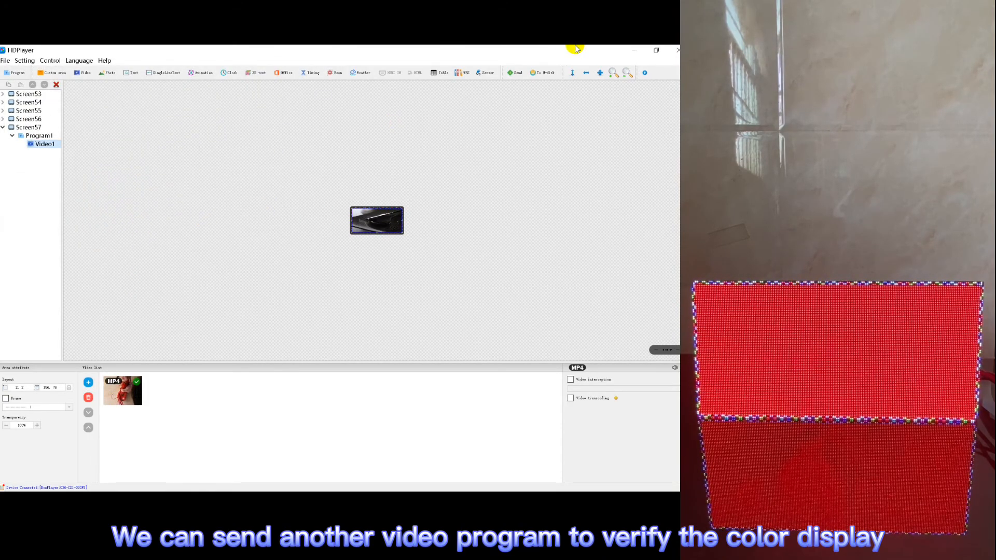
{"action": "left_click", "coordinate": [517, 73]}
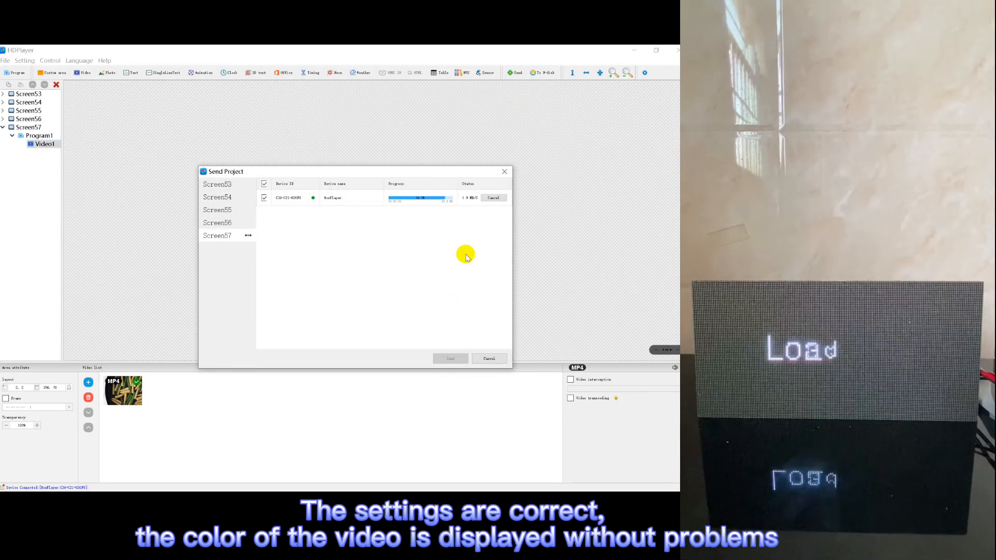